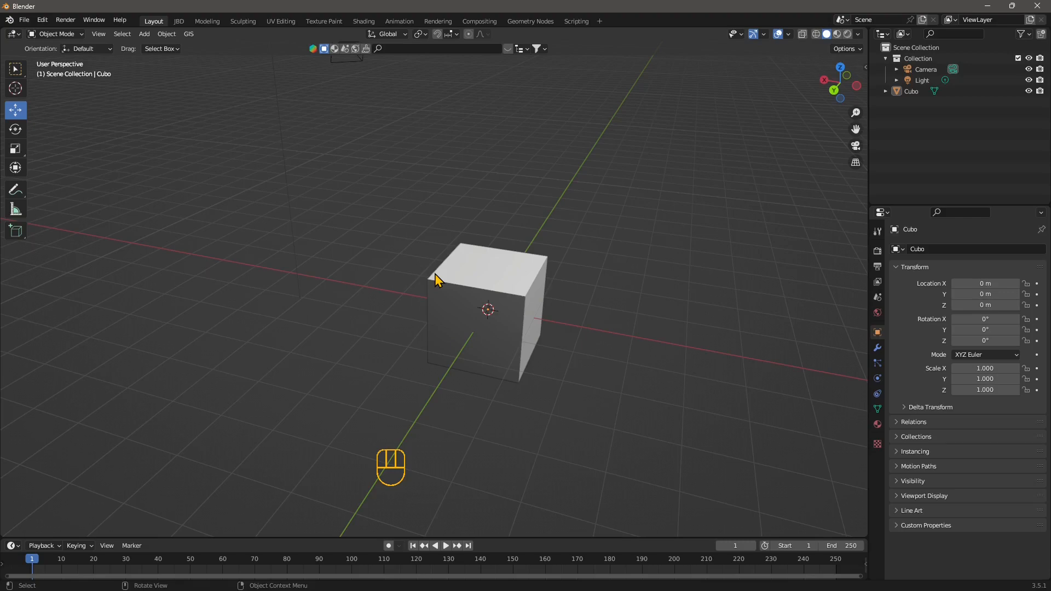
Select the default cube and switch it into Edit Mode
{"action": "middle_click_drag", "start_coordinate": [435, 274], "coordinate": [563, 347]}
{"action": "left_click", "coordinate": [469, 271]}
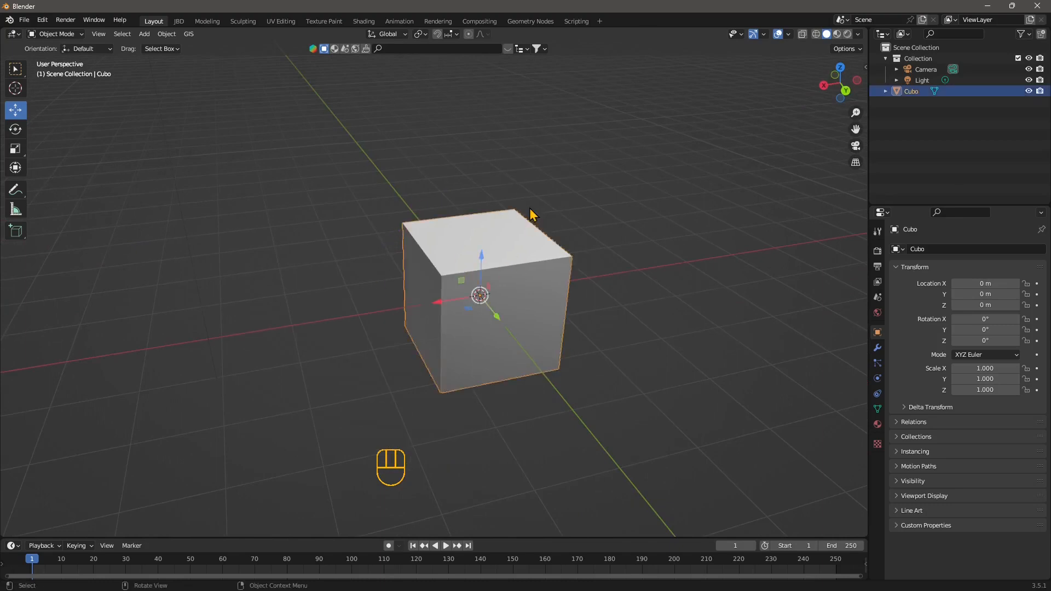
{"action": "mouse_move", "coordinate": [487, 315]}
{"action": "middle_mouse_down"}
{"action": "mouse_move", "coordinate": [517, 317]}
{"action": "mouse_move", "coordinate": [460, 303]}
{"action": "mouse_move", "coordinate": [495, 296]}
{"action": "middle_mouse_up"}
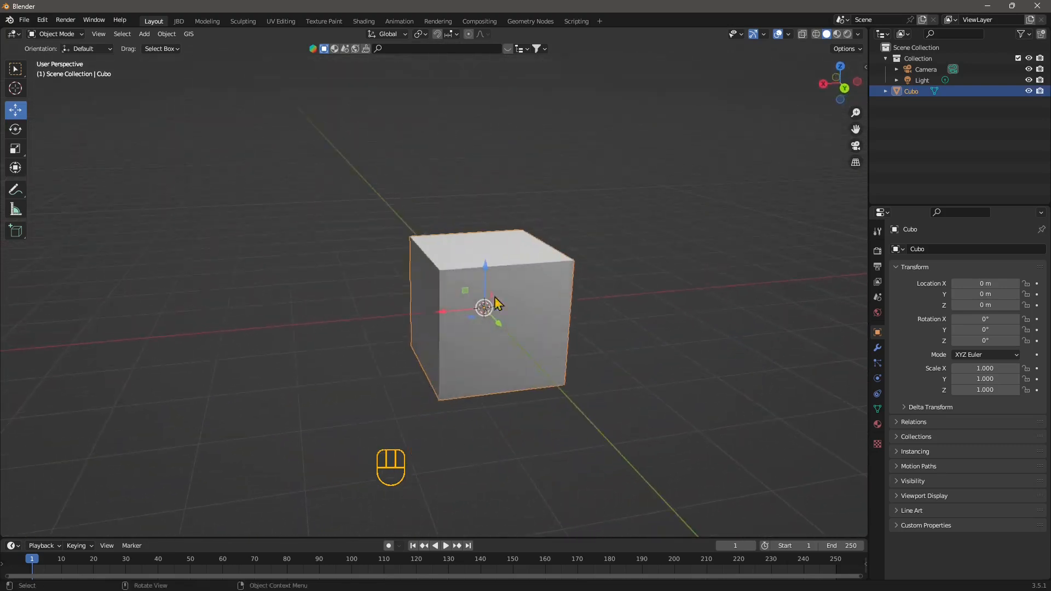
{"action": "left_click", "coordinate": [51, 34]}
{"action": "left_click", "coordinate": [46, 59]}
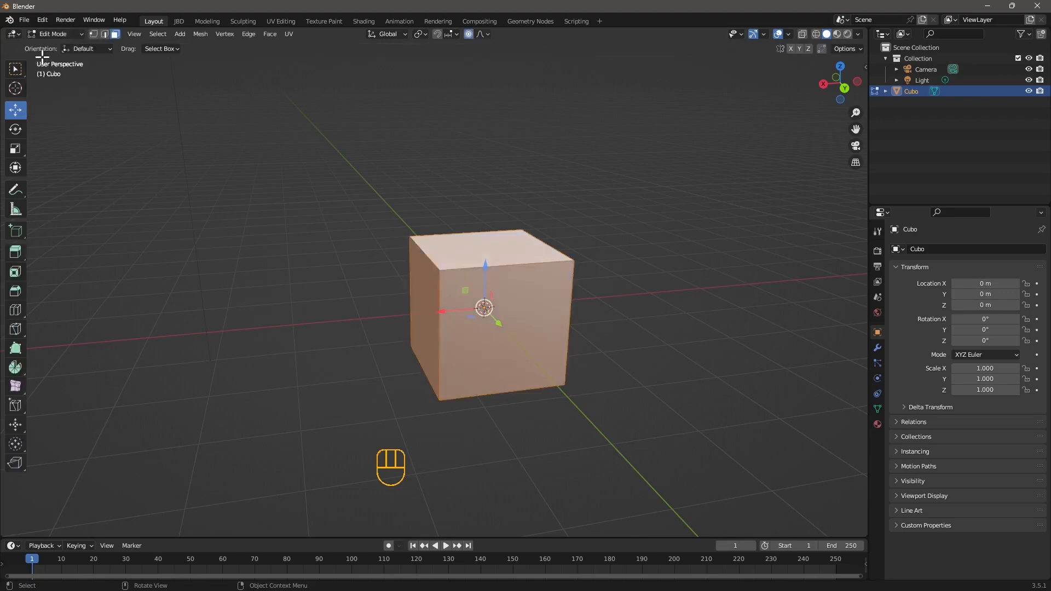
Try selecting the cube's faces and edges in the face and edge selection modes
{"action": "left_click", "coordinate": [476, 285]}
{"action": "left_click", "coordinate": [459, 255]}
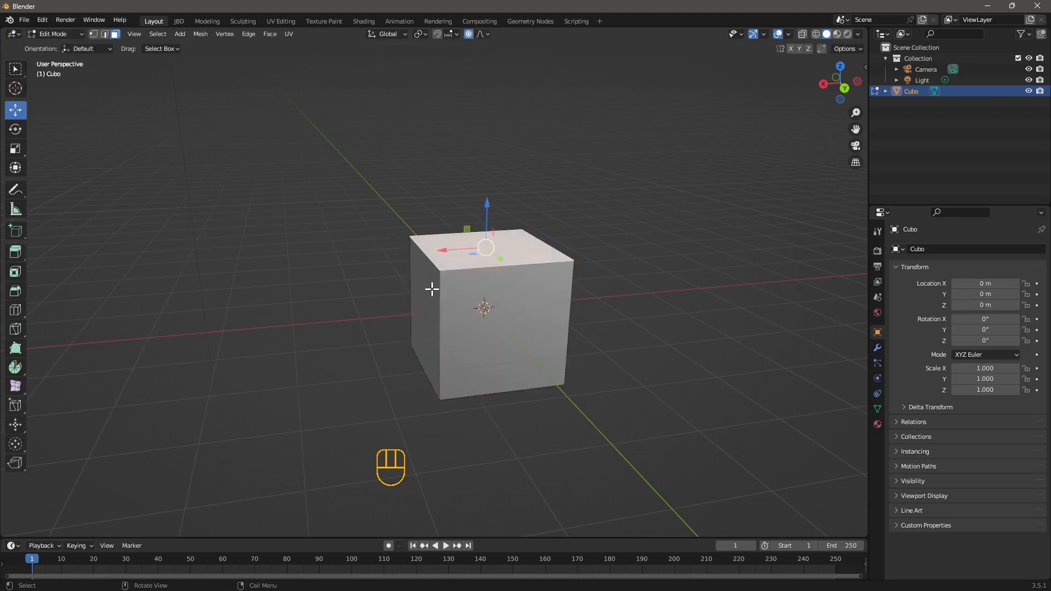
{"action": "left_click", "coordinate": [428, 299]}
{"action": "left_click", "coordinate": [105, 34]}
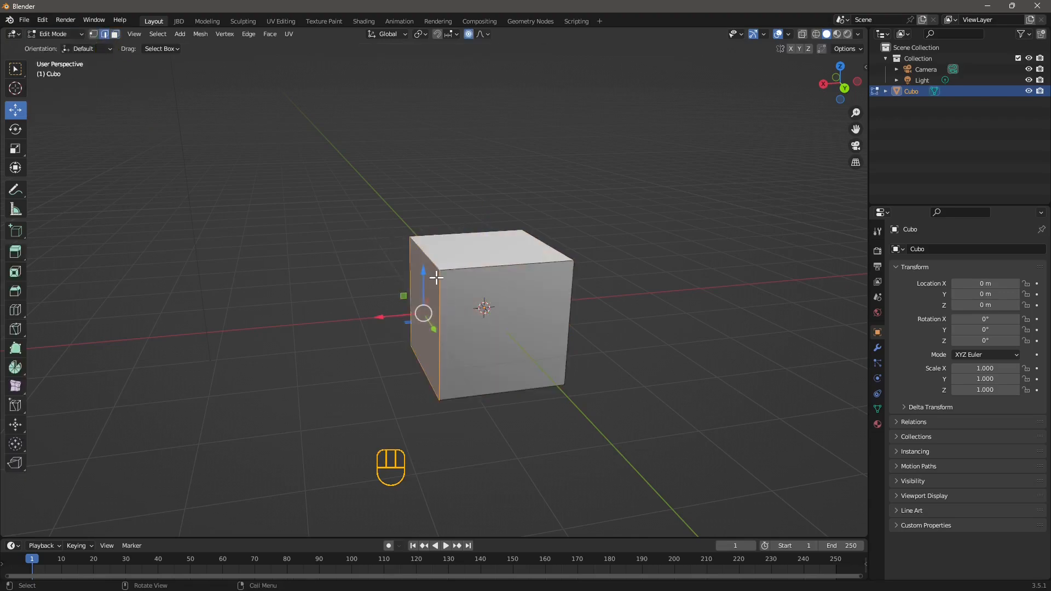
{"action": "left_click", "coordinate": [438, 279]}
{"action": "left_click", "coordinate": [488, 270]}
{"action": "left_click", "coordinate": [566, 287]}
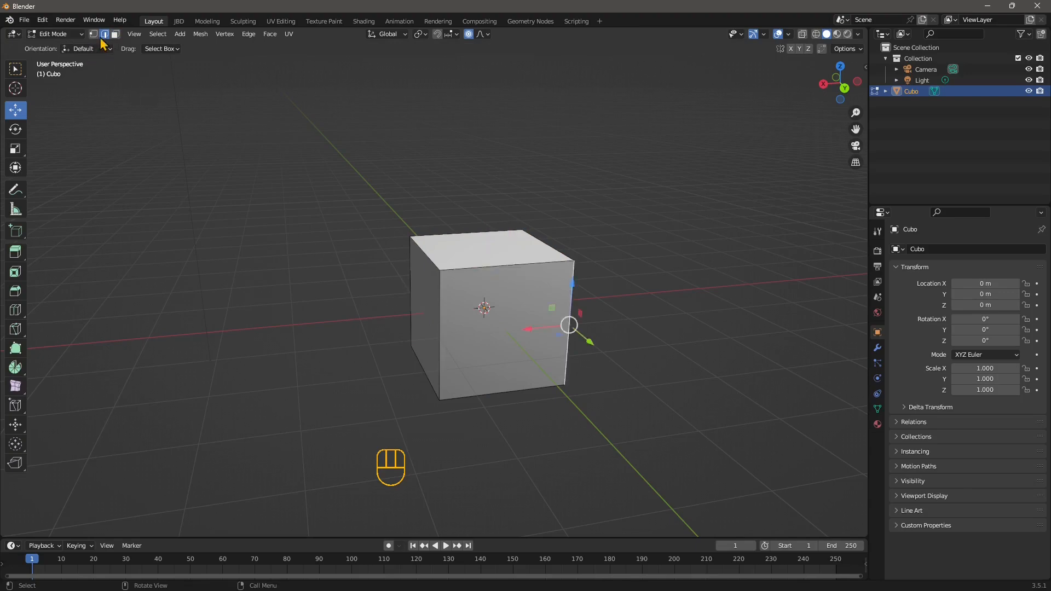
Select the front top vertices in vertex mode and lower them to slant the cube's top face
{"action": "left_click", "coordinate": [93, 34]}
{"action": "left_click", "coordinate": [436, 267]}
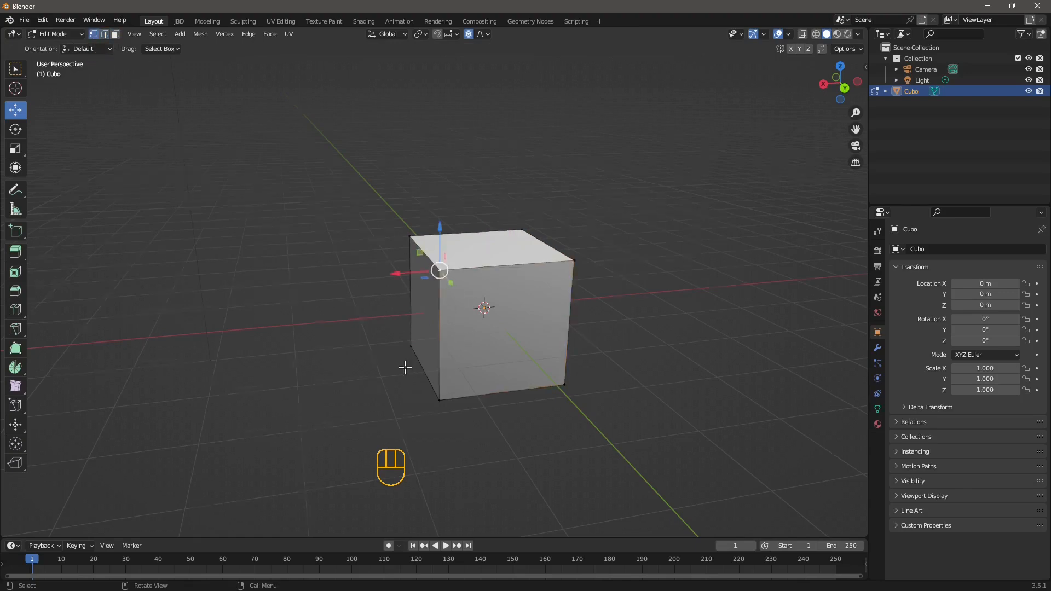
{"action": "middle_click_drag", "start_coordinate": [404, 366], "coordinate": [442, 368]}
{"action": "left_click", "coordinate": [368, 242], "text": "shift"}
{"action": "middle_click_drag", "start_coordinate": [405, 324], "coordinate": [405, 296]}
{"action": "left_click_drag", "start_coordinate": [410, 224], "coordinate": [424, 329]}
{"action": "middle_click_drag", "start_coordinate": [600, 322], "coordinate": [469, 359]}
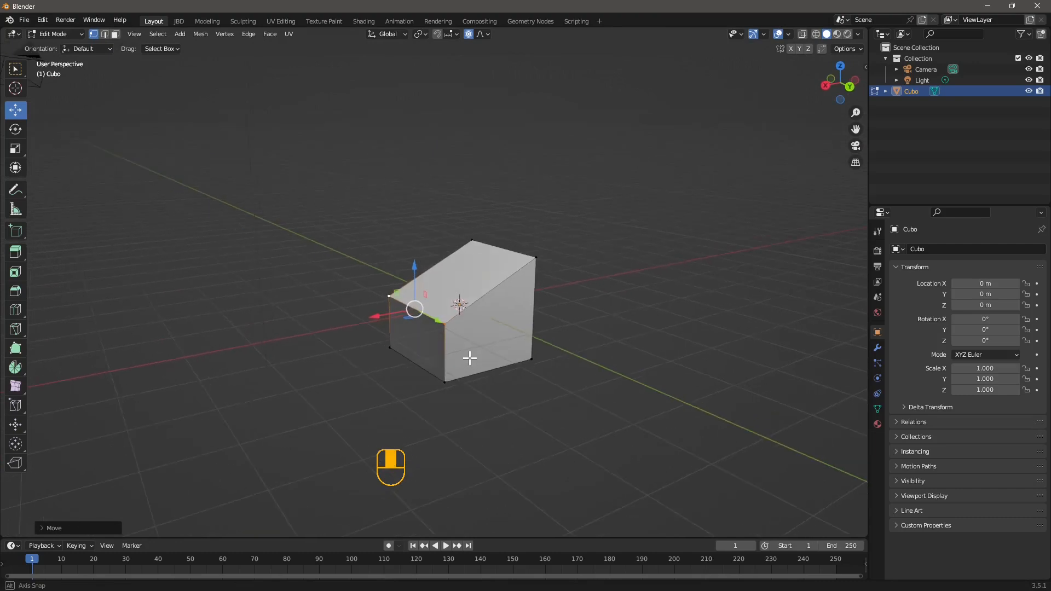
{"action": "scroll", "coordinate": [472, 386], "scroll_direction": "up", "scroll_amount": 1}
{"action": "middle_click_drag", "start_coordinate": [443, 268], "coordinate": [439, 345]}
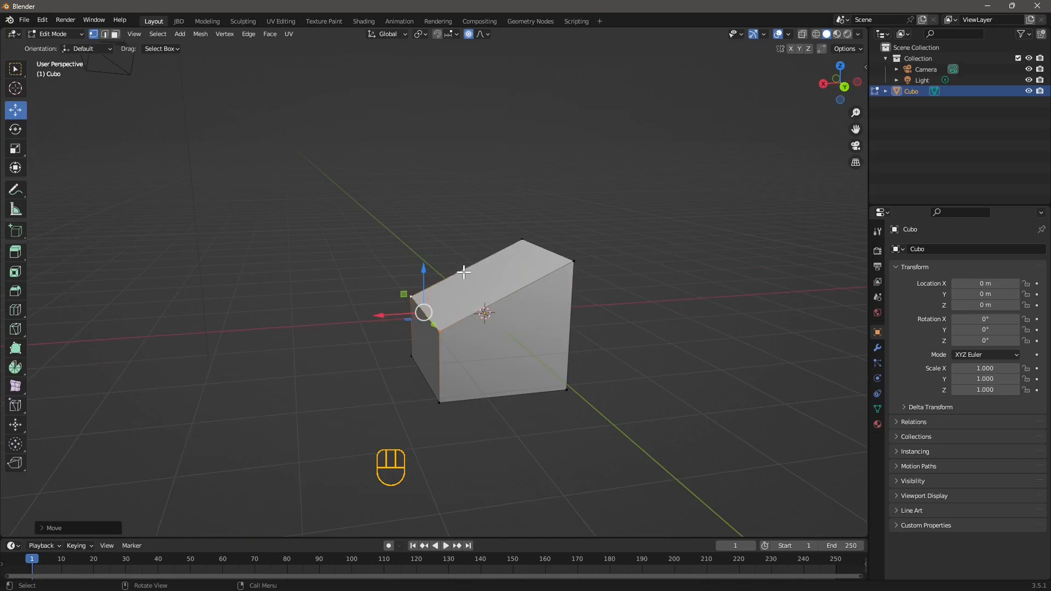
Add two loop cuts with the Loop Cut tool, one across the top and one around the sides
{"action": "left_click", "coordinate": [16, 309]}
{"action": "left_click", "coordinate": [491, 317]}
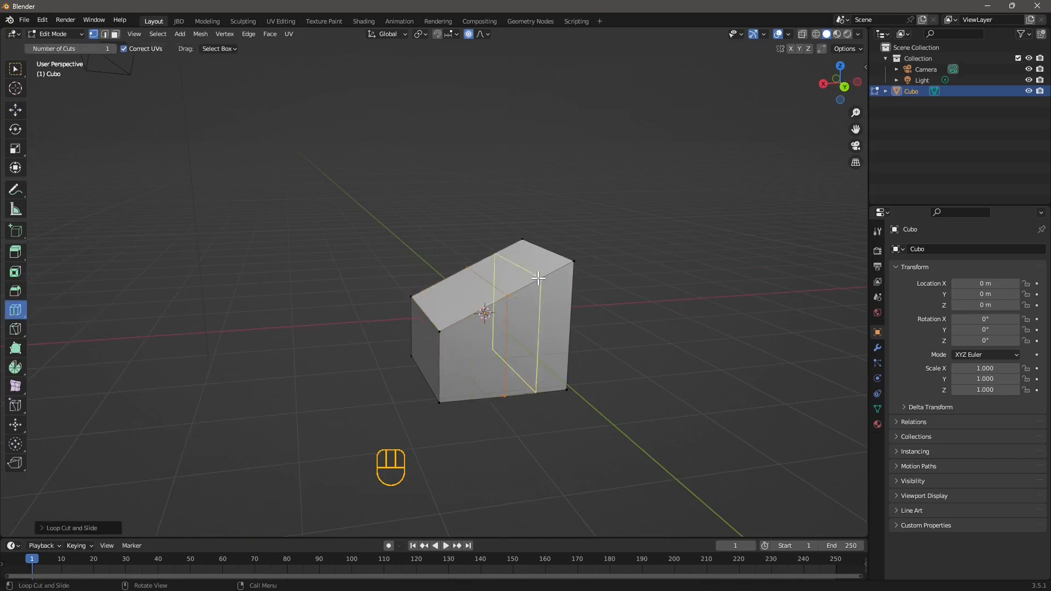
{"action": "left_click", "coordinate": [488, 356]}
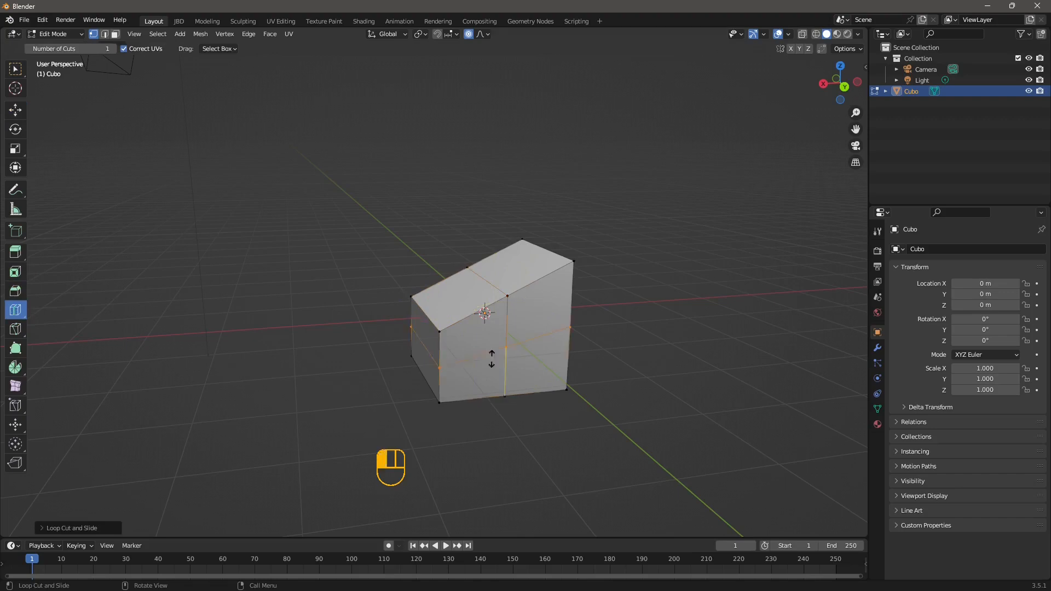
Select all faces in face mode and subdivide the whole mesh twice
{"action": "left_click", "coordinate": [115, 34]}
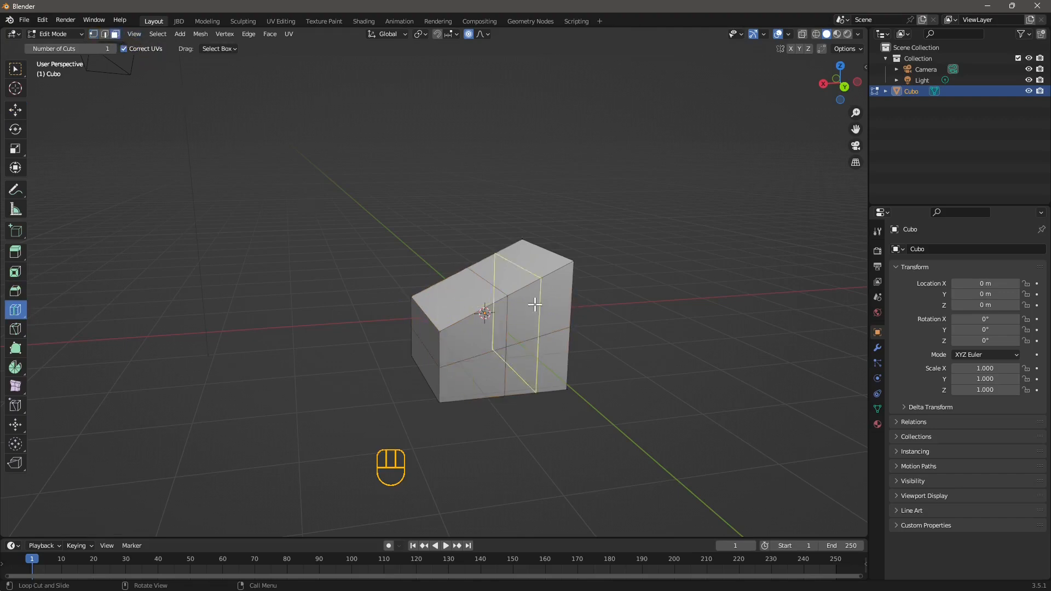
{"action": "left_click", "coordinate": [152, 35]}
{"action": "left_click", "coordinate": [164, 47]}
{"action": "middle_click_drag", "start_coordinate": [508, 386], "coordinate": [494, 391]}
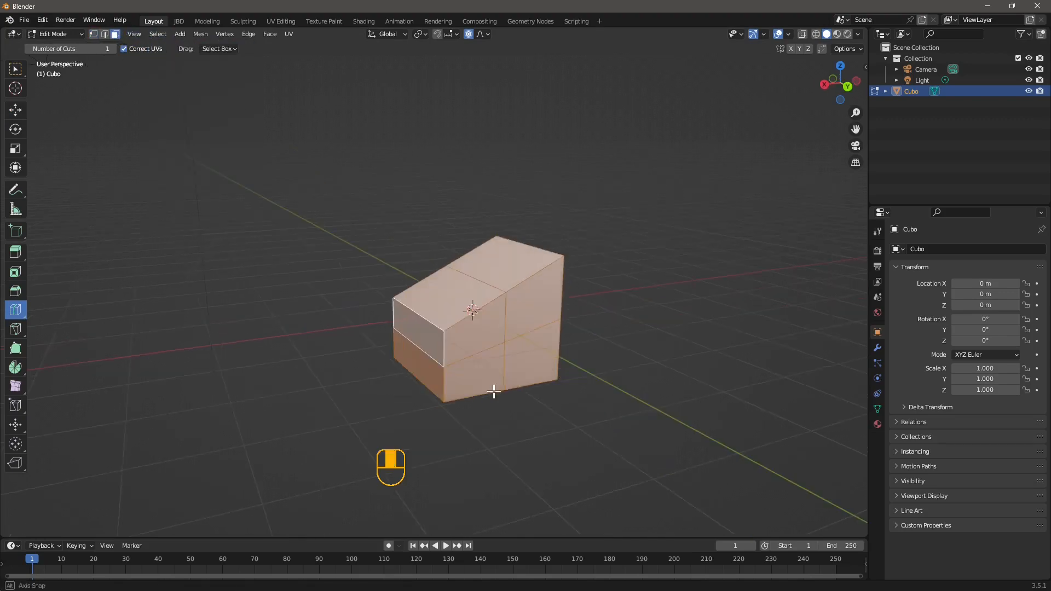
{"action": "right_click", "coordinate": [465, 295]}
{"action": "mouse_move", "coordinate": [447, 294]}
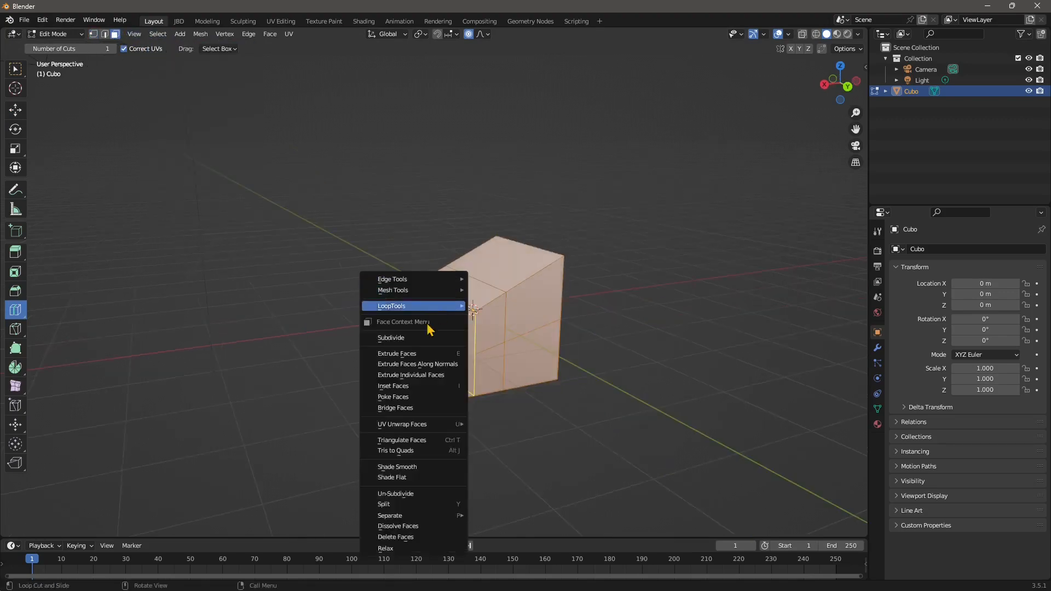
{"action": "left_click", "coordinate": [416, 337]}
{"action": "middle_click_drag", "start_coordinate": [394, 379], "coordinate": [452, 418]}
{"action": "right_click", "coordinate": [385, 329]}
{"action": "left_click", "coordinate": [375, 330]}
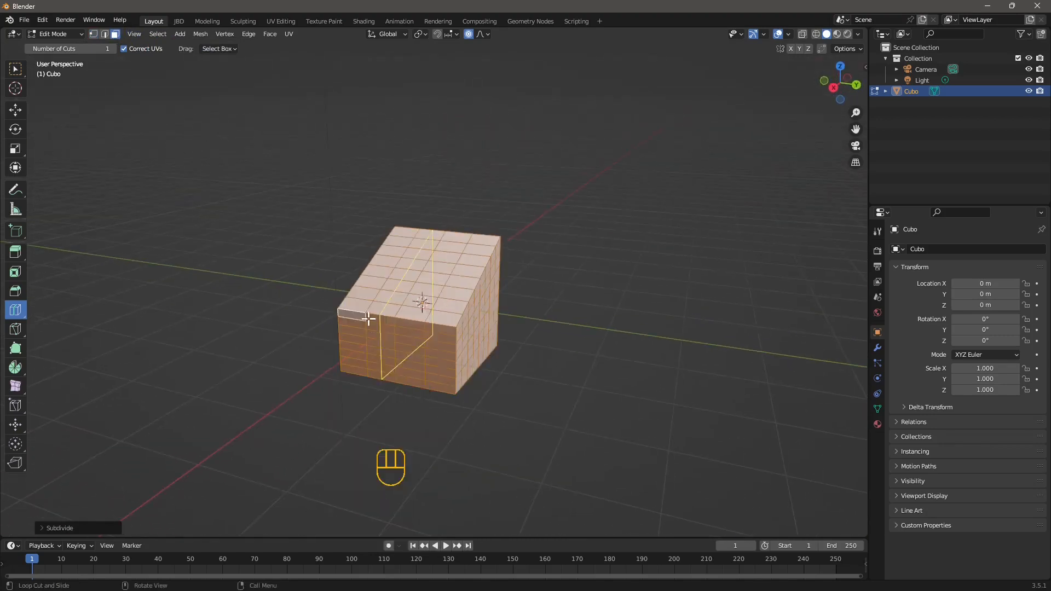
{"action": "middle_click_drag", "start_coordinate": [506, 391], "coordinate": [471, 251]}
{"action": "middle_click_drag", "start_coordinate": [469, 321], "coordinate": [448, 284]}
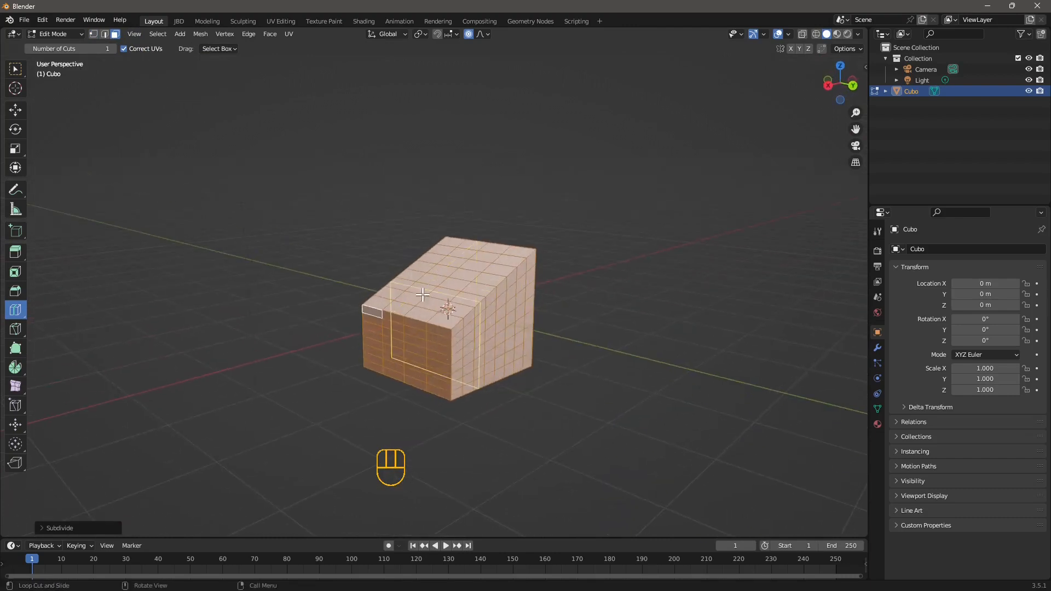
Switch to vertex selection, turn off proportional editing and raise two top vertices with the Move tool
{"action": "left_click", "coordinate": [93, 34]}
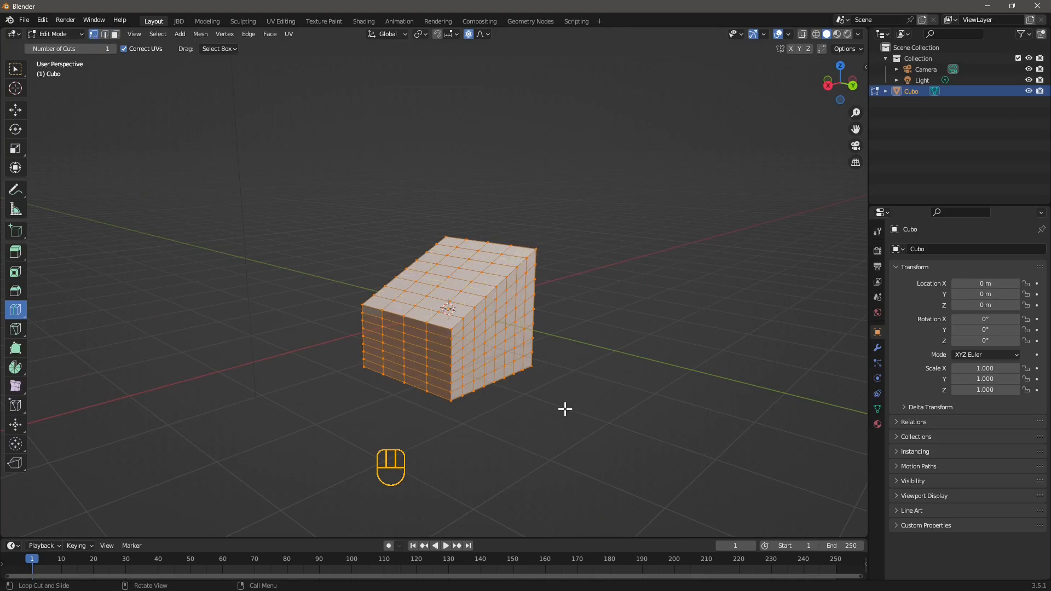
{"action": "middle_click_drag", "start_coordinate": [566, 410], "coordinate": [537, 375]}
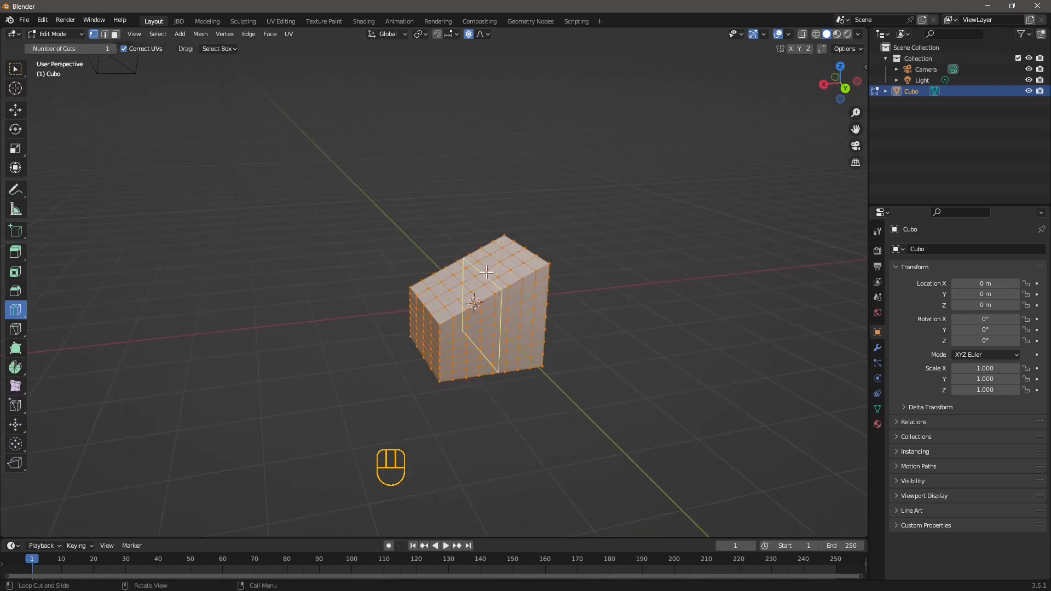
{"action": "middle_click_drag", "start_coordinate": [424, 181], "coordinate": [467, 182]}
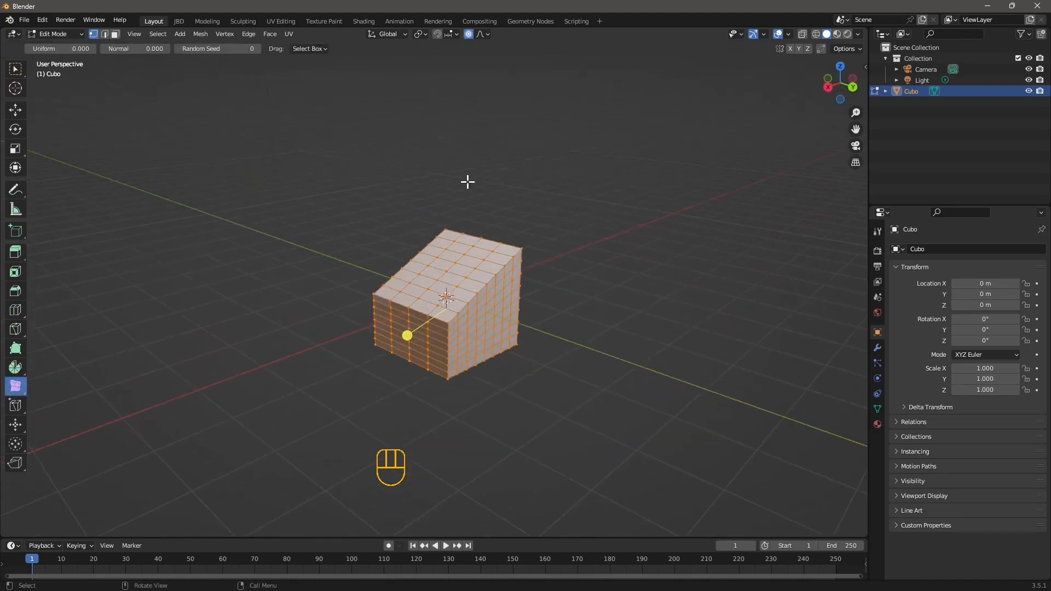
{"action": "left_click", "coordinate": [469, 34]}
{"action": "left_click", "coordinate": [523, 248]}
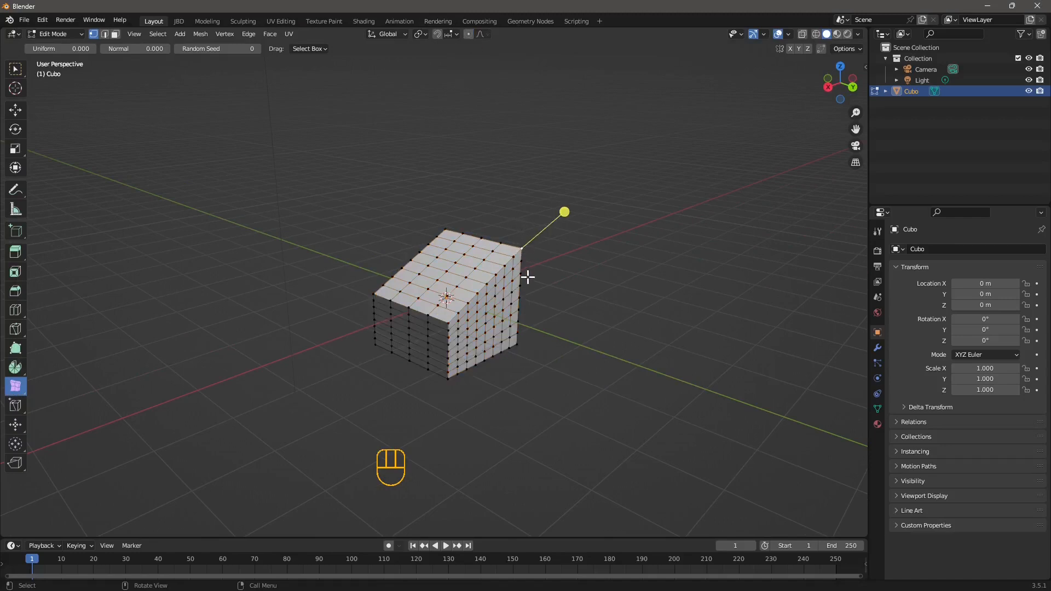
{"action": "left_click", "coordinate": [15, 110]}
{"action": "left_click_drag", "start_coordinate": [531, 203], "coordinate": [529, 169]}
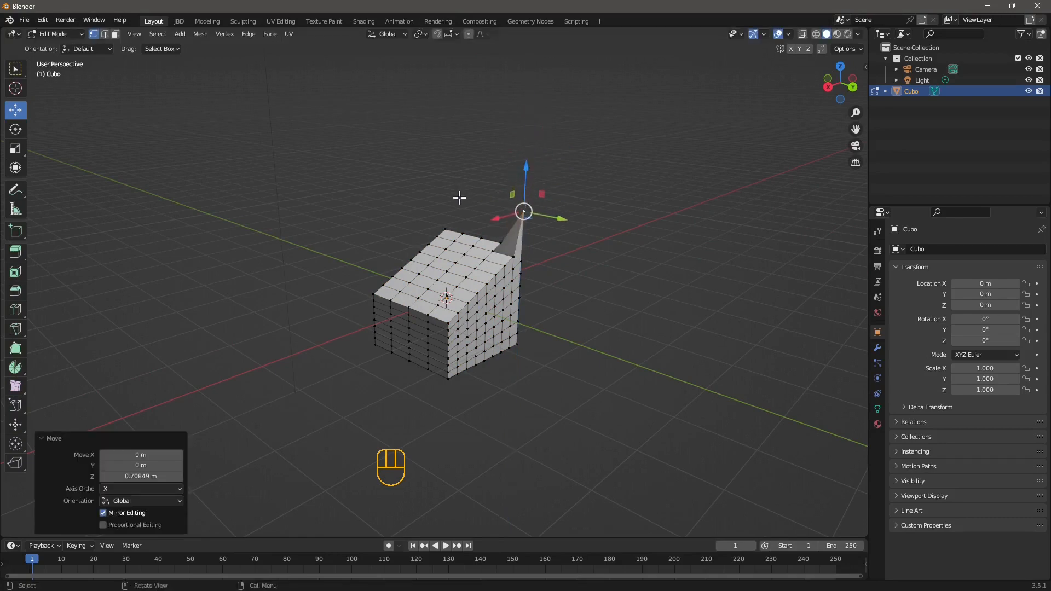
{"action": "left_click", "coordinate": [446, 229]}
{"action": "left_click_drag", "start_coordinate": [446, 190], "coordinate": [447, 175]}
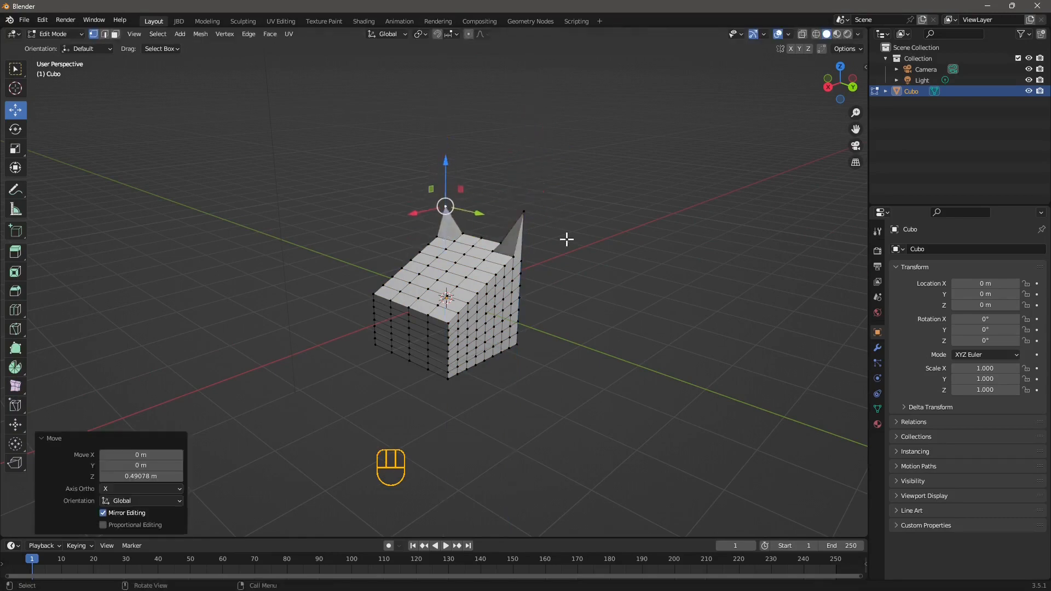
{"action": "middle_click_drag", "start_coordinate": [565, 237], "coordinate": [544, 353]}
Undo the last three changes
{"action": "key", "text": "ctrl+z"}
{"action": "key", "text": "ctrl+z"}
{"action": "key", "text": "ctrl+z"}
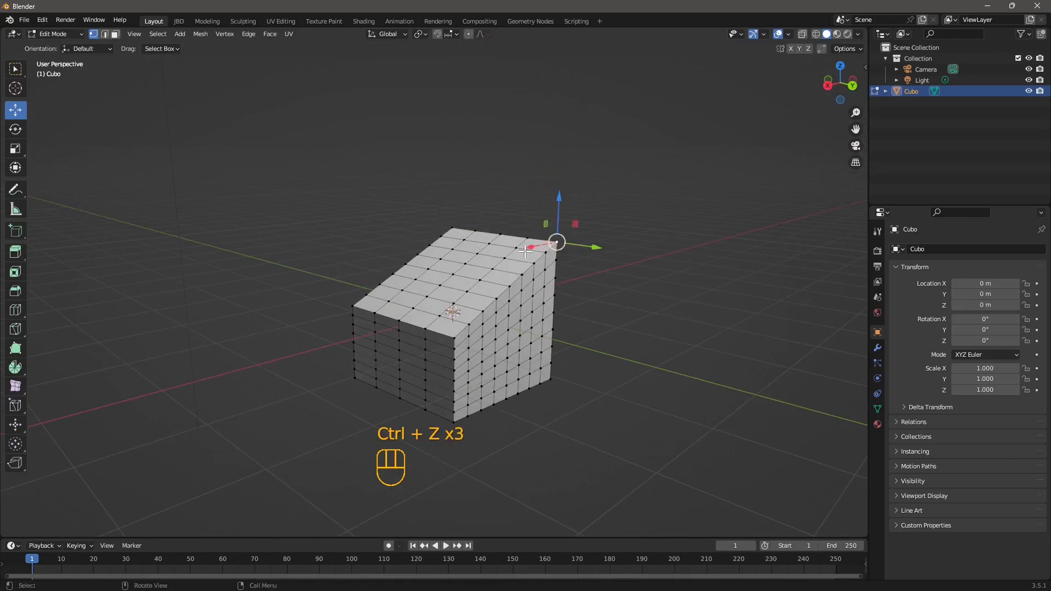
Turn on proportional editing, select a top corner vertex and raise it about 0.8 m
{"action": "left_click", "coordinate": [468, 34]}
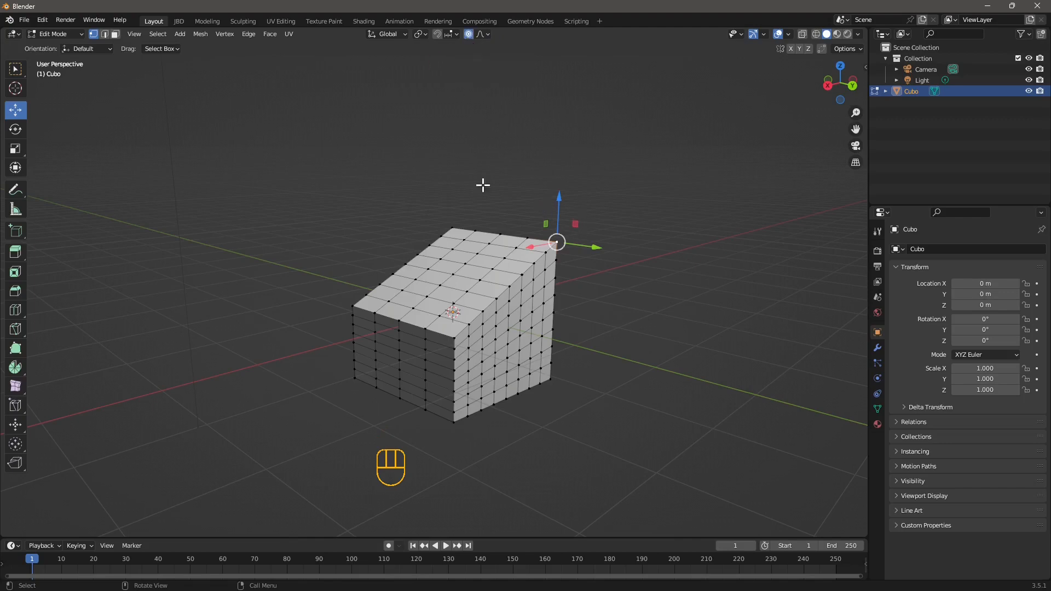
{"action": "left_click", "coordinate": [450, 226], "text": "shift"}
{"action": "middle_click_drag", "start_coordinate": [525, 192], "coordinate": [519, 200]}
{"action": "left_click_drag", "start_coordinate": [519, 200], "coordinate": [546, 120]}
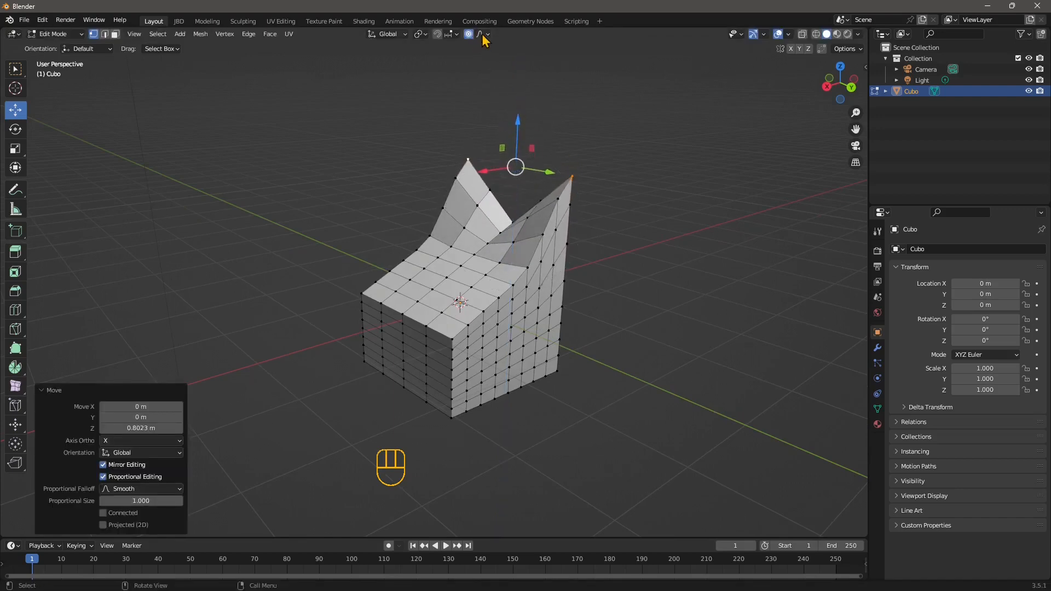
Set the proportional size to 1.670 and the proportional falloff to Sharp
{"action": "left_click_drag", "start_coordinate": [116, 499], "coordinate": [142, 499]}
{"action": "left_click", "coordinate": [128, 489]}
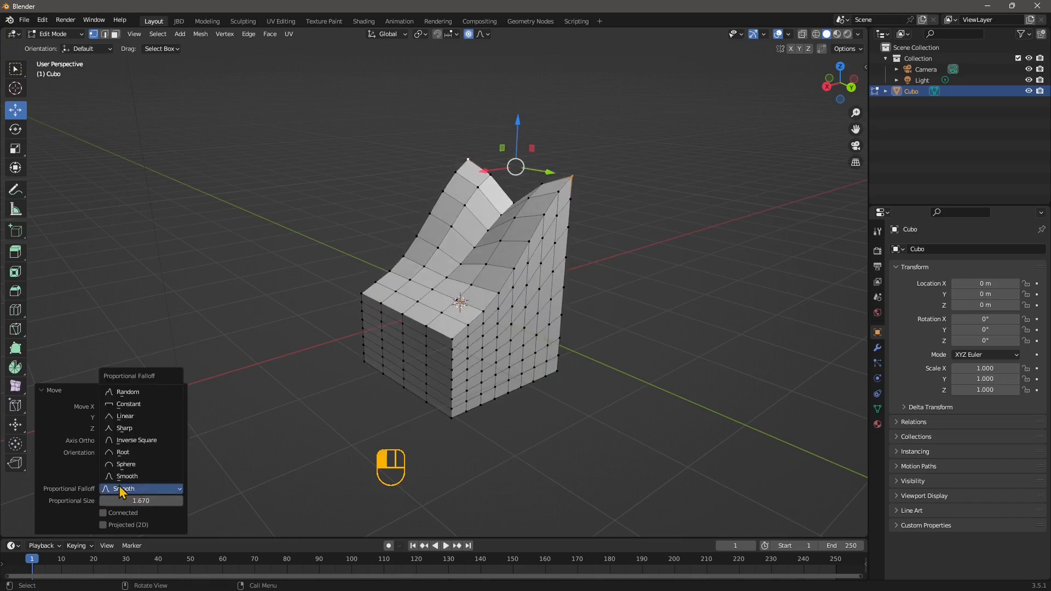
{"action": "left_click", "coordinate": [126, 465]}
{"action": "left_click", "coordinate": [127, 490]}
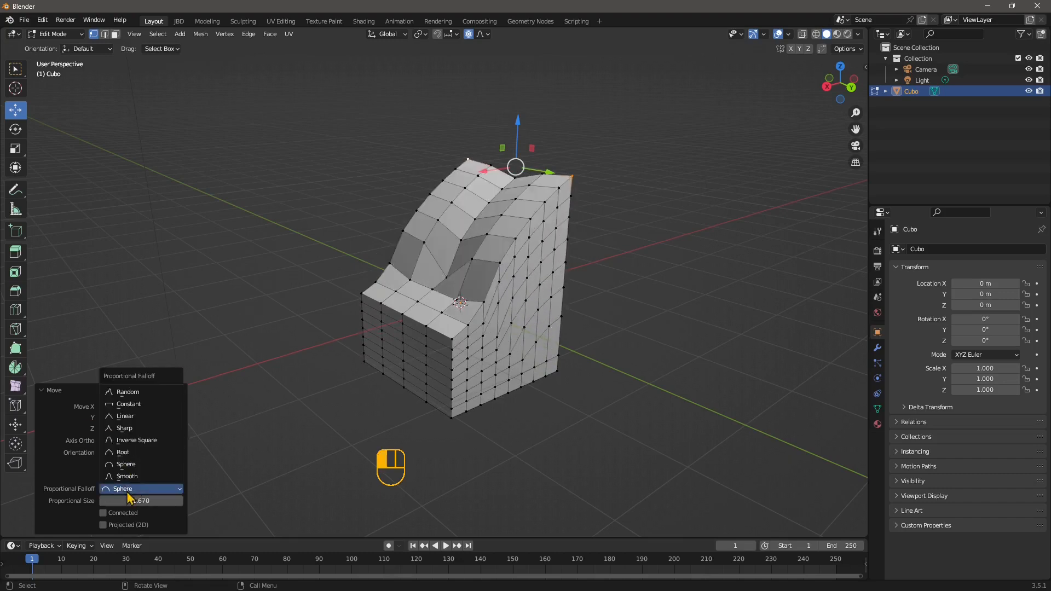
{"action": "left_click", "coordinate": [121, 419]}
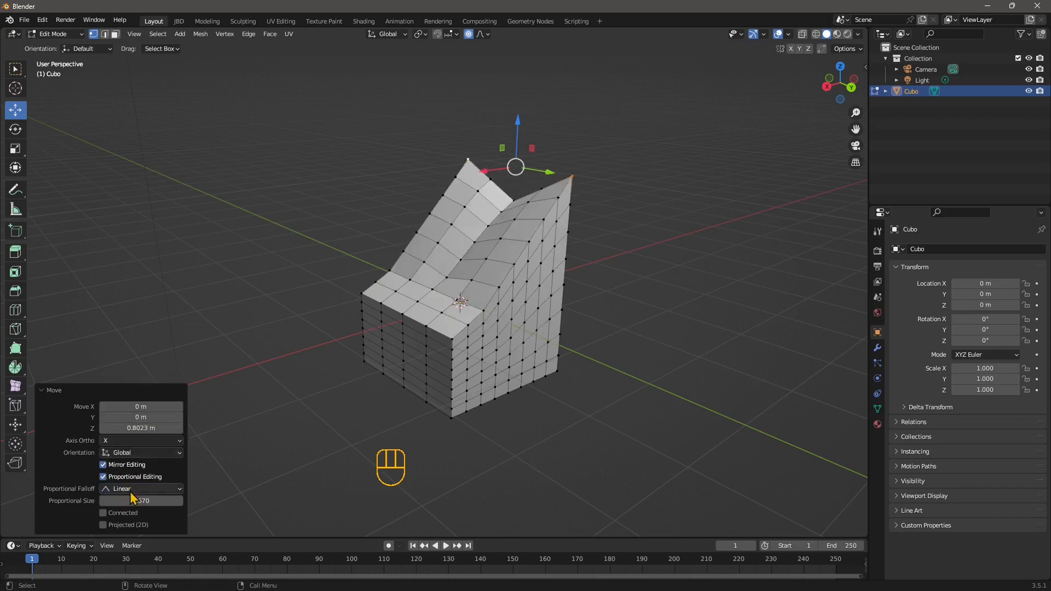
{"action": "left_click", "coordinate": [128, 489]}
{"action": "left_click", "coordinate": [127, 428]}
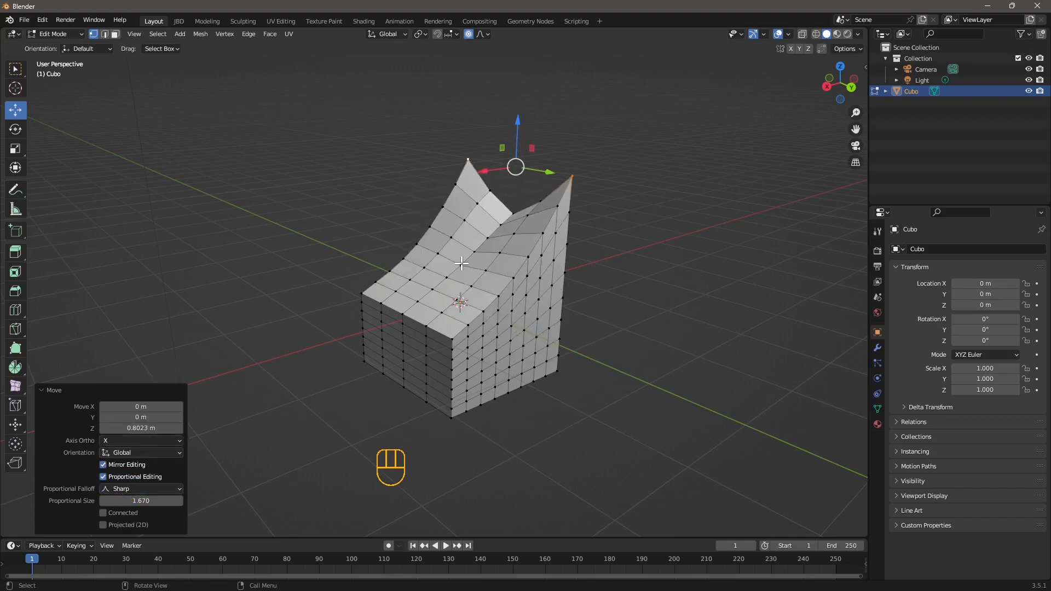
Return to Object Mode
{"action": "middle_click_drag", "start_coordinate": [484, 266], "coordinate": [291, 188]}
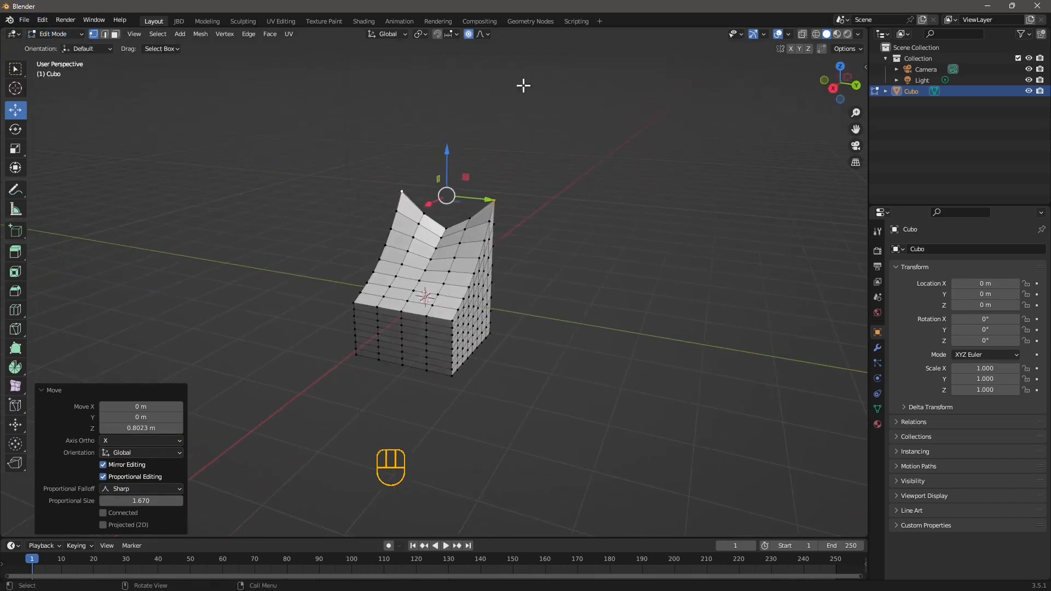
{"action": "left_click", "coordinate": [54, 34]}
{"action": "left_click", "coordinate": [52, 42]}
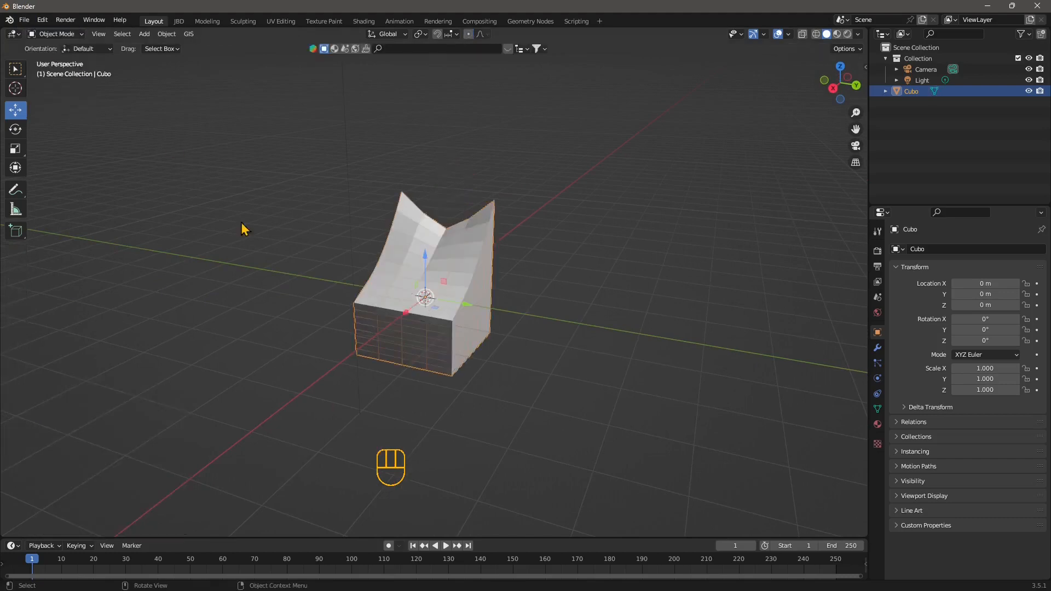
Copy and paste the object, place the duplicate to the left, and reselect the original
{"action": "key", "text": "ctrl+c"}
{"action": "key", "text": "ctrl+v"}
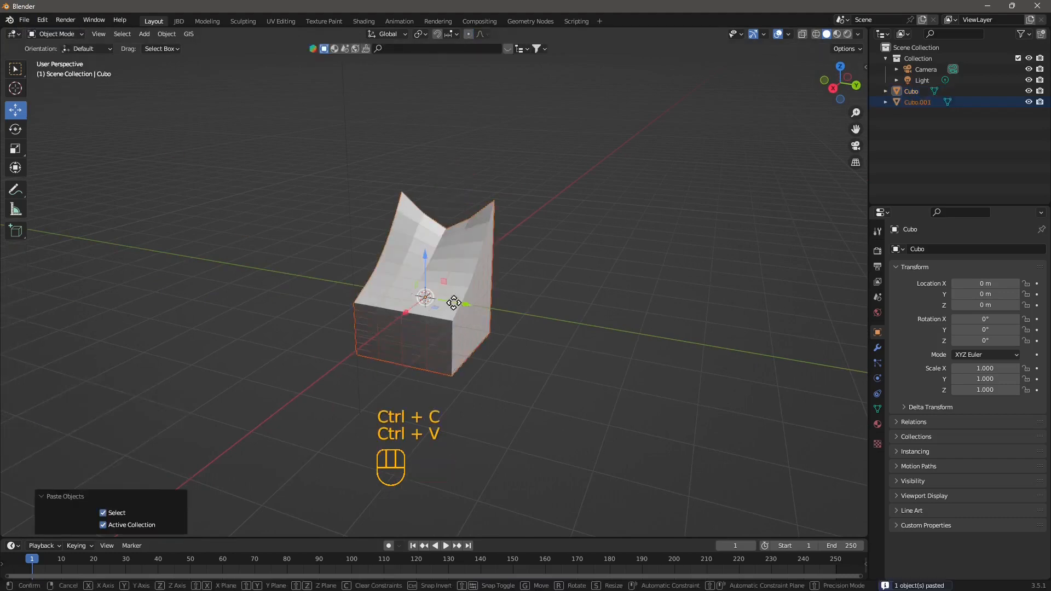
{"action": "key", "text": "g"}
{"action": "left_click", "coordinate": [237, 282]}
{"action": "left_click", "coordinate": [422, 300]}
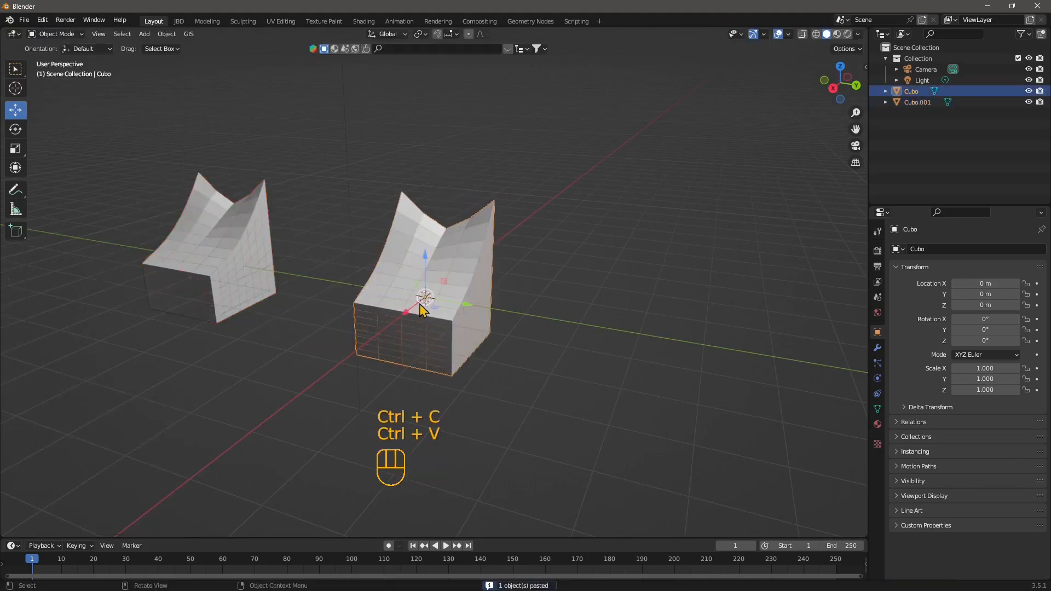
Enter Edit Mode on the original object and switch to face selection
{"action": "left_click", "coordinate": [55, 34]}
{"action": "left_click", "coordinate": [56, 60]}
{"action": "scroll", "coordinate": [420, 289], "scroll_direction": "up", "scroll_amount": 2}
{"action": "scroll", "coordinate": [420, 289], "scroll_direction": "down", "scroll_amount": 1}
{"action": "middle_click_drag", "start_coordinate": [419, 289], "coordinate": [414, 287]}
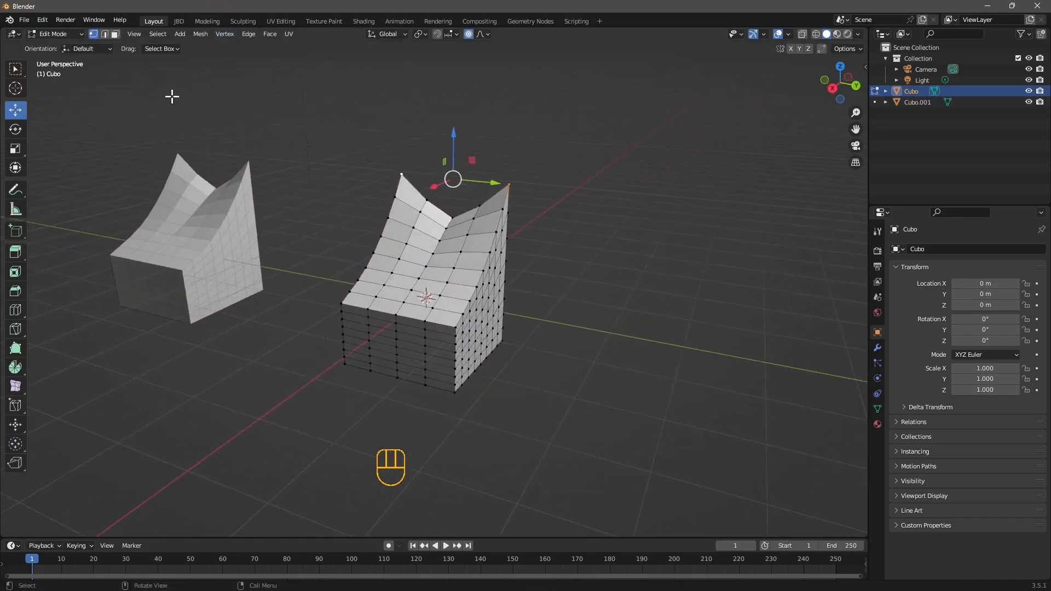
{"action": "left_click", "coordinate": [115, 35]}
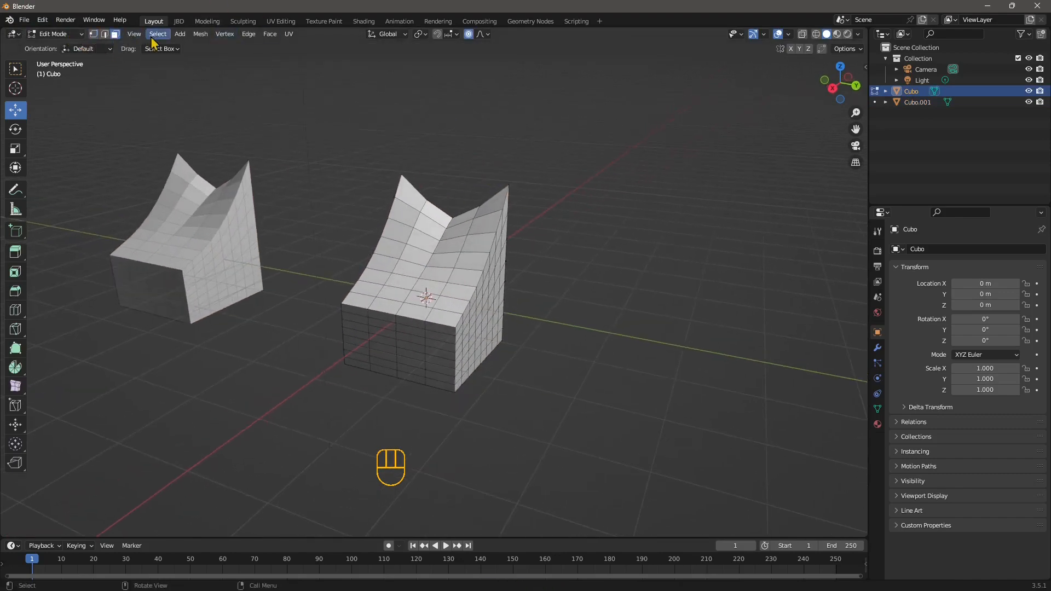
Select all faces of the original cube and subdivide them twice
{"action": "left_click", "coordinate": [157, 34]}
{"action": "left_click", "coordinate": [171, 48]}
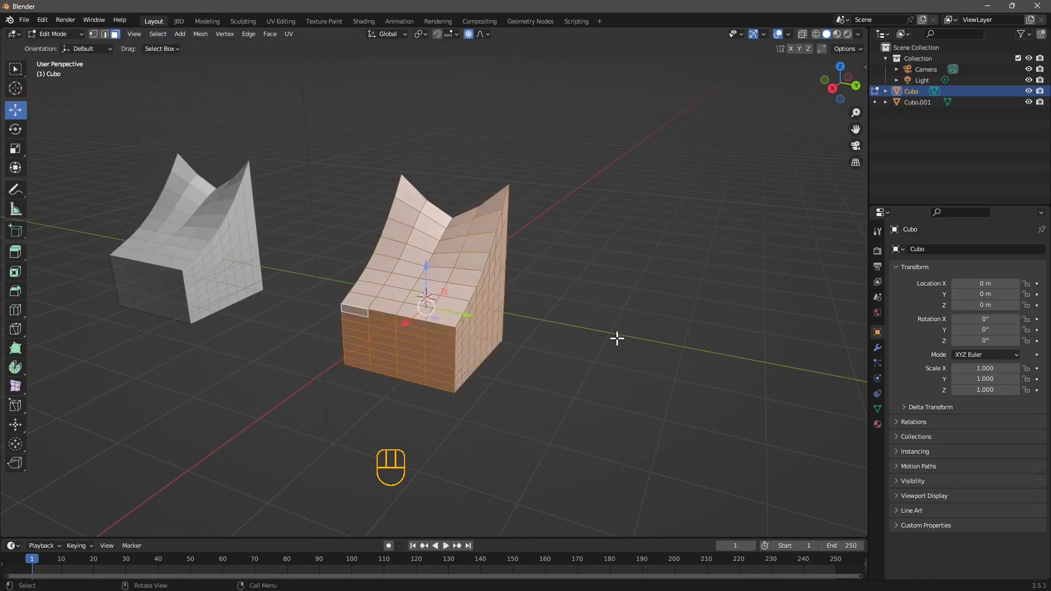
{"action": "right_click", "coordinate": [398, 248]}
{"action": "left_click", "coordinate": [364, 244]}
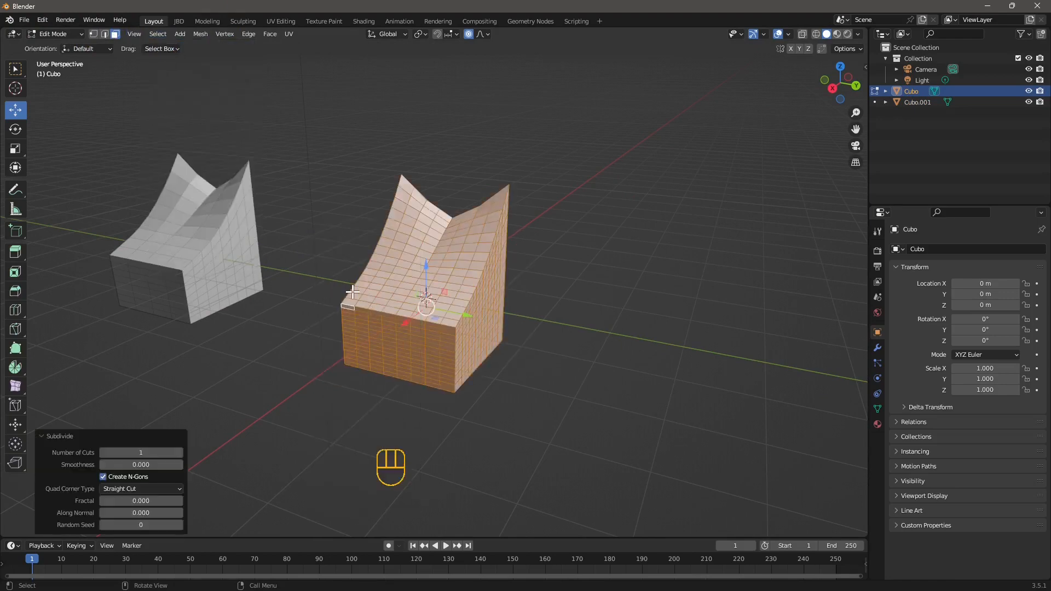
{"action": "right_click", "coordinate": [399, 233]}
{"action": "left_click", "coordinate": [364, 243]}
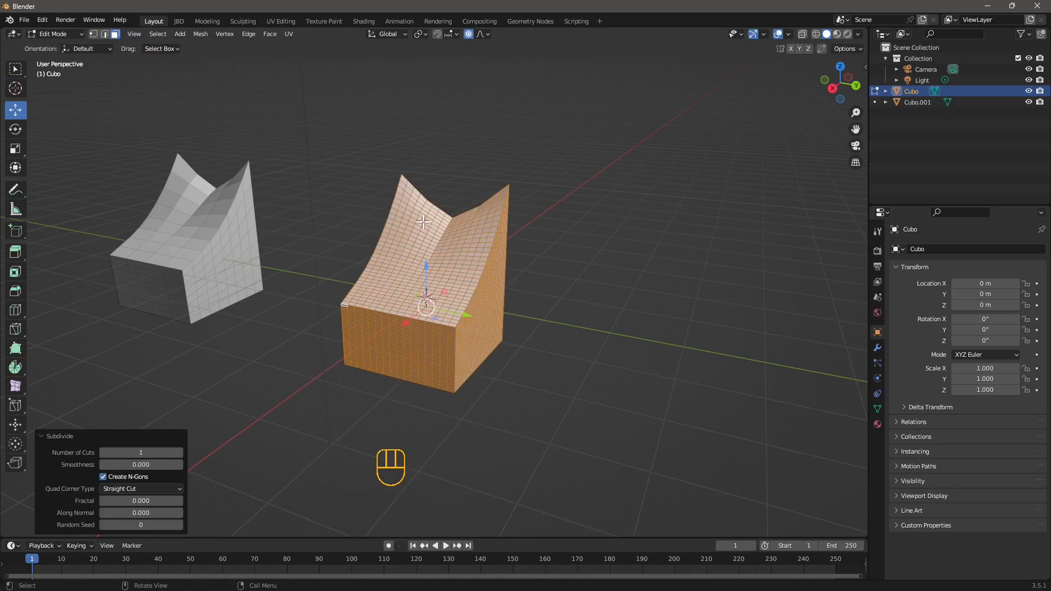
Deselect everything and switch to vertex selection mode
{"action": "middle_click_drag", "start_coordinate": [423, 221], "coordinate": [396, 331]}
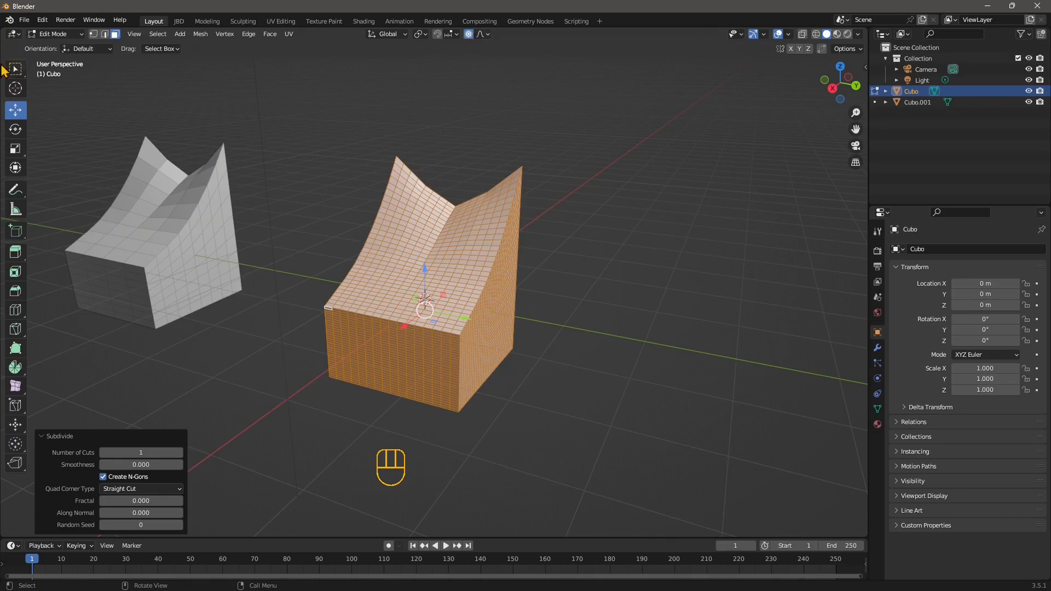
{"action": "key", "text": "alt+a"}
{"action": "middle_click_drag", "start_coordinate": [434, 298], "coordinate": [425, 345]}
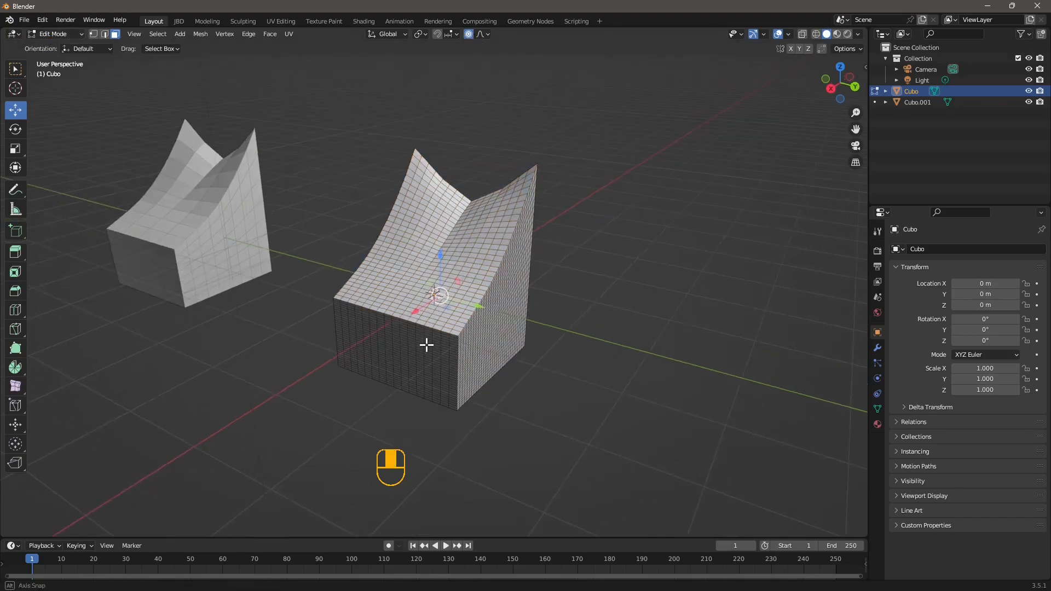
{"action": "left_click", "coordinate": [93, 34]}
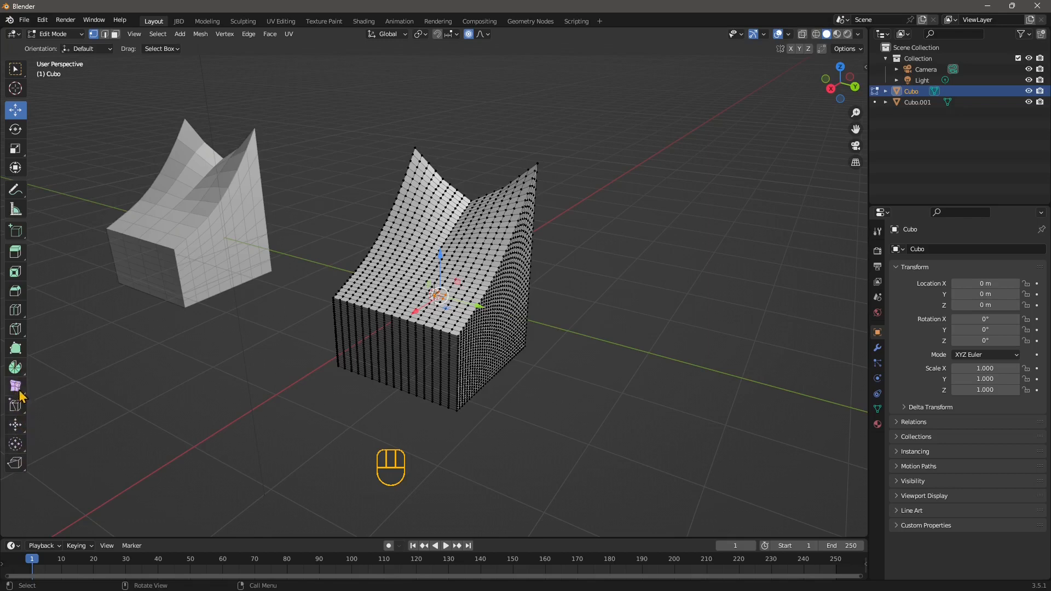
Select the vertices of the upper front band with the Circle Select tool at radius 25
{"action": "scroll", "coordinate": [347, 344], "scroll_direction": "up", "scroll_amount": 1}
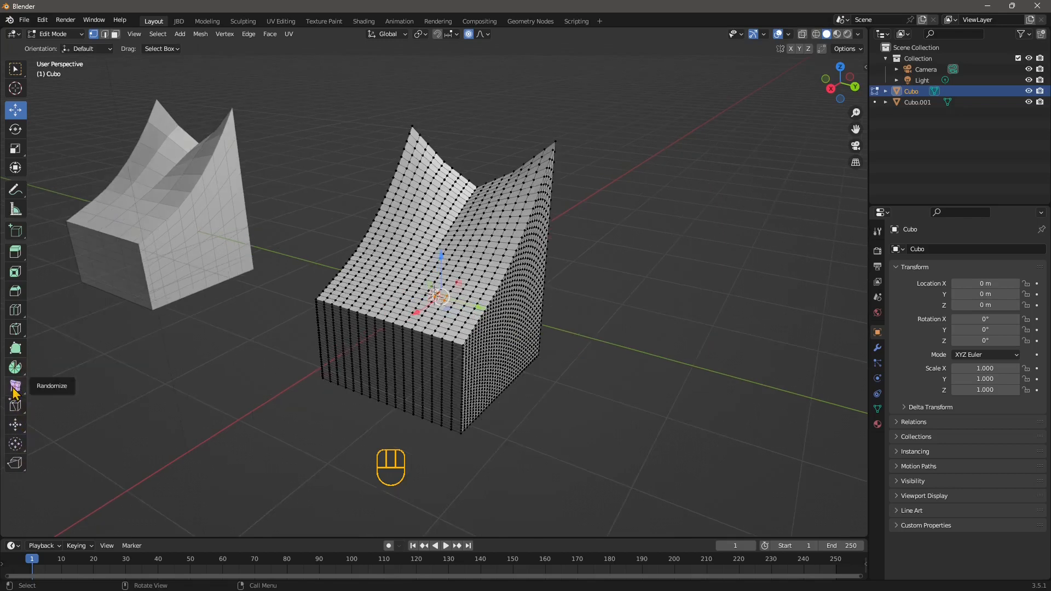
{"action": "middle_click_drag", "start_coordinate": [334, 356], "coordinate": [357, 272]}
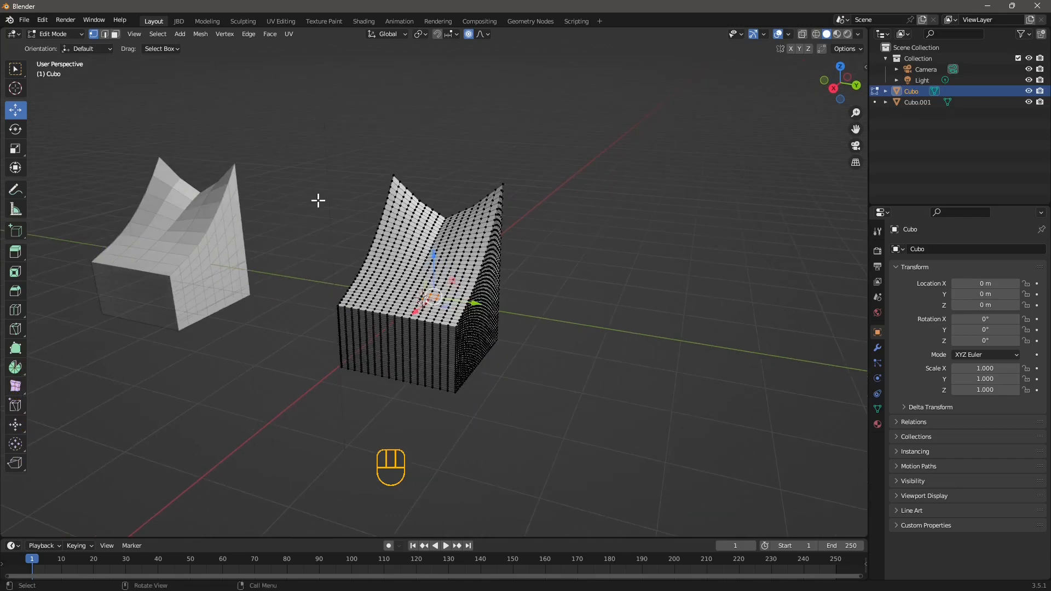
{"action": "scroll", "coordinate": [422, 315], "scroll_direction": "up", "scroll_amount": 2}
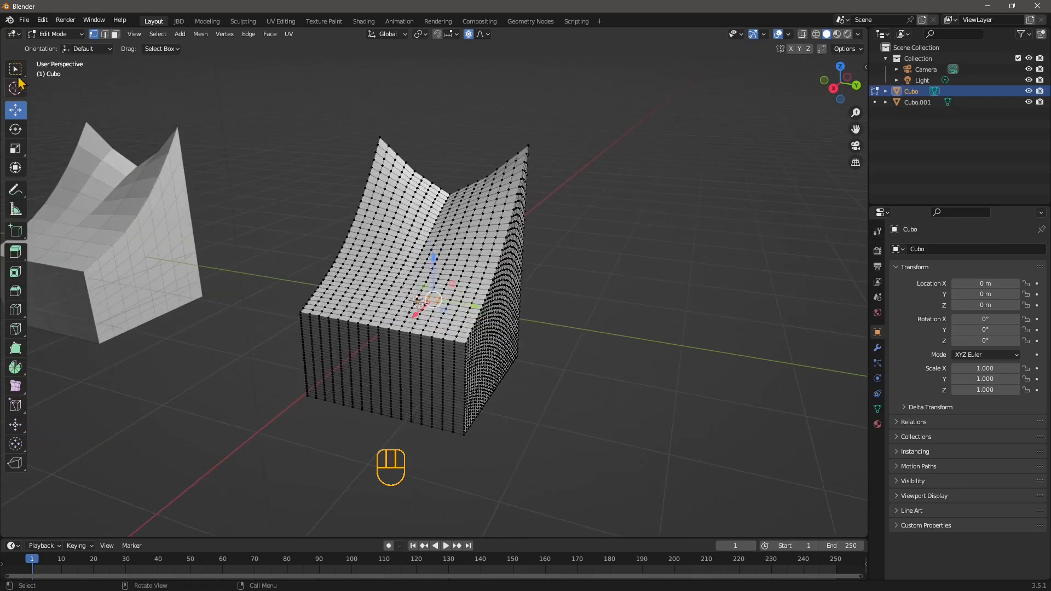
{"action": "left_click_drag", "start_coordinate": [291, 87], "coordinate": [613, 273]}
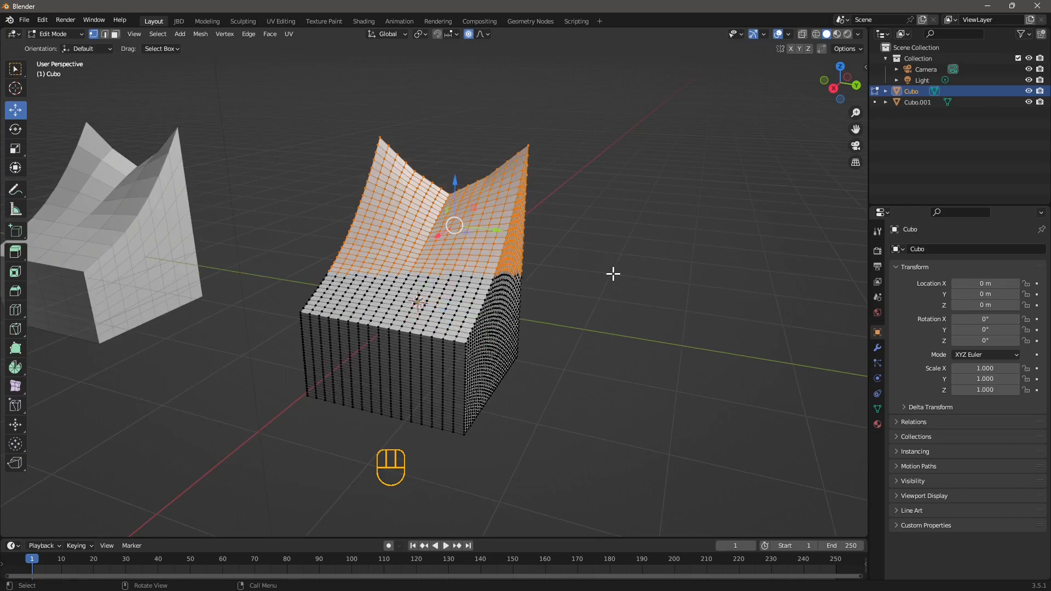
{"action": "mouse_move", "coordinate": [16, 76]}
{"action": "left_mouse_down"}
{"action": "mouse_move", "coordinate": [44, 73]}
{"action": "mouse_move", "coordinate": [64, 97]}
{"action": "mouse_move", "coordinate": [71, 129]}
{"action": "left_mouse_up"}
{"action": "mouse_move", "coordinate": [369, 259]}
{"action": "left_mouse_down"}
{"action": "mouse_move", "coordinate": [379, 253]}
{"action": "mouse_move", "coordinate": [411, 294]}
{"action": "mouse_move", "coordinate": [466, 272]}
{"action": "left_mouse_up"}
{"action": "mouse_move", "coordinate": [417, 310]}
{"action": "left_mouse_down"}
{"action": "mouse_move", "coordinate": [343, 287]}
{"action": "mouse_move", "coordinate": [356, 249]}
{"action": "mouse_move", "coordinate": [317, 301]}
{"action": "mouse_move", "coordinate": [375, 329]}
{"action": "mouse_move", "coordinate": [471, 329]}
{"action": "mouse_move", "coordinate": [495, 299]}
{"action": "mouse_move", "coordinate": [451, 307]}
{"action": "left_mouse_up"}
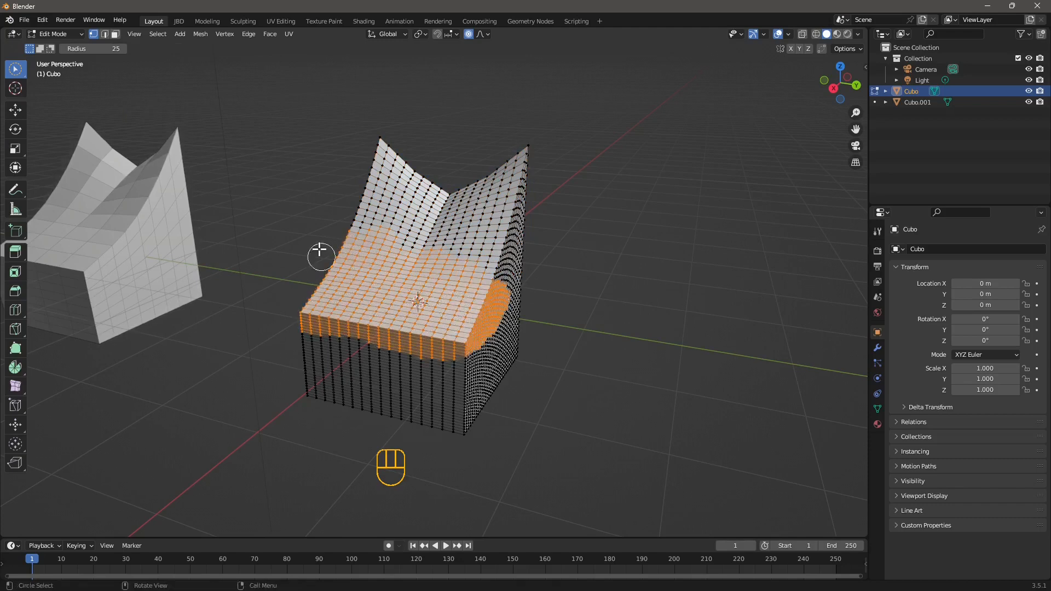
Randomize the selected vertices with an amount of about -0.02 m, uniform 1.000 and random seed 22
{"action": "left_click", "coordinate": [17, 392]}
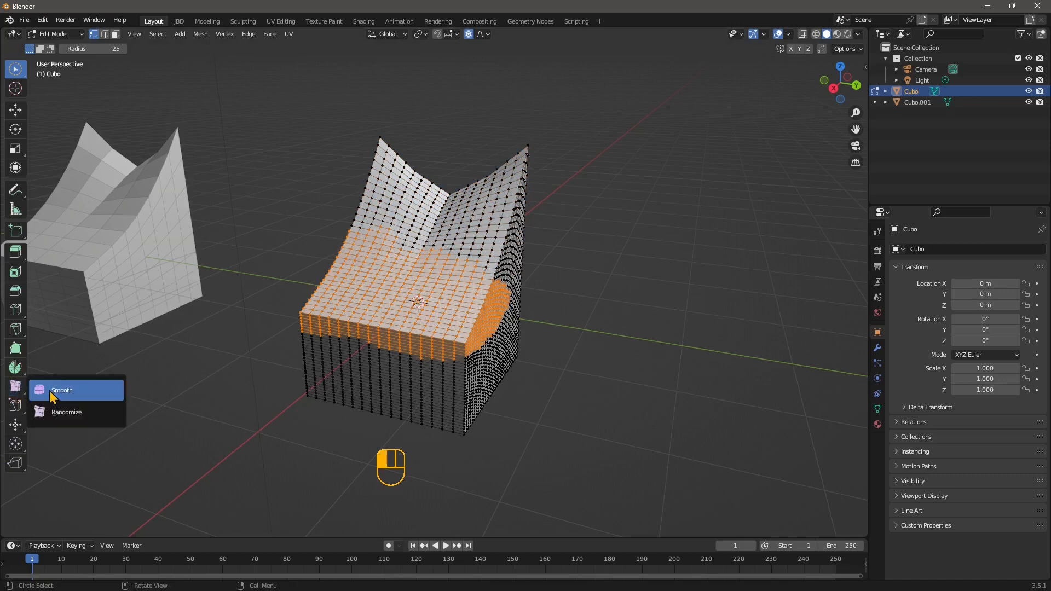
{"action": "left_click_drag", "start_coordinate": [52, 395], "coordinate": [59, 413]}
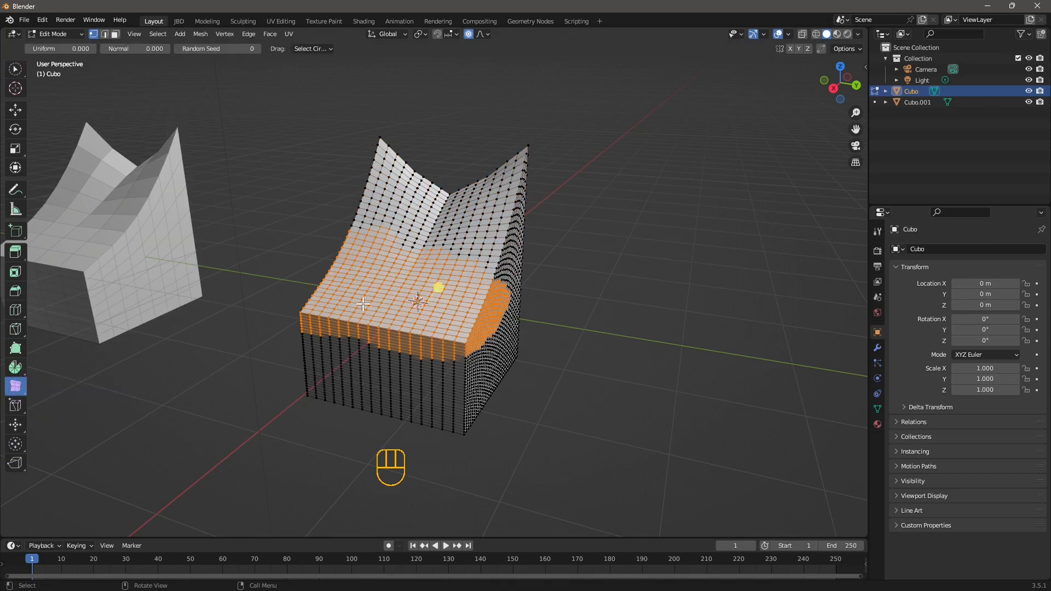
{"action": "left_click_drag", "start_coordinate": [432, 291], "coordinate": [434, 286]}
{"action": "middle_click_drag", "start_coordinate": [434, 287], "coordinate": [258, 433]}
{"action": "left_click_drag", "start_coordinate": [141, 488], "coordinate": [181, 500]}
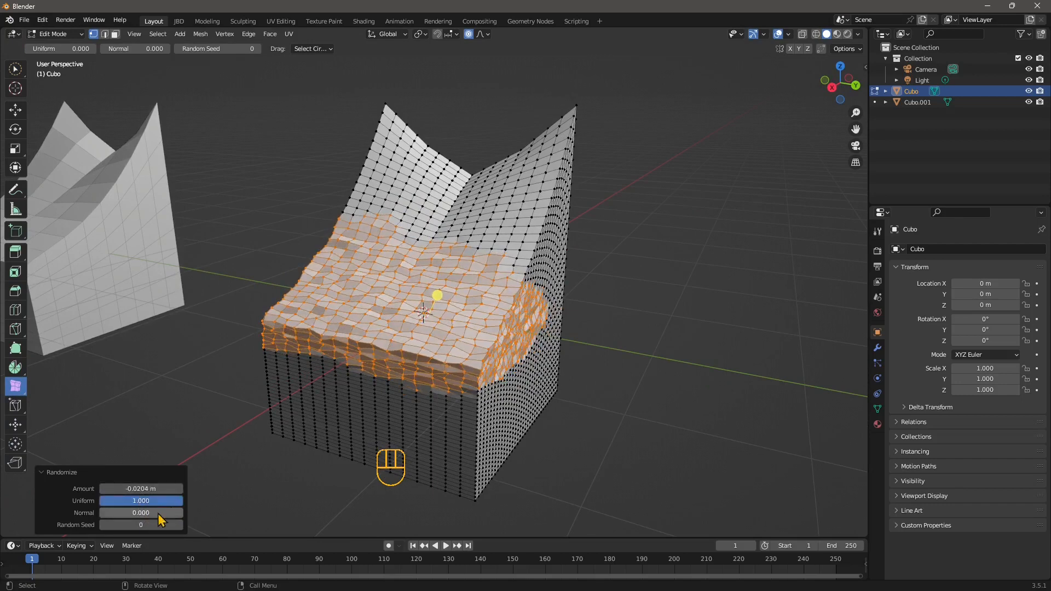
{"action": "left_click_drag", "start_coordinate": [147, 524], "coordinate": [173, 524]}
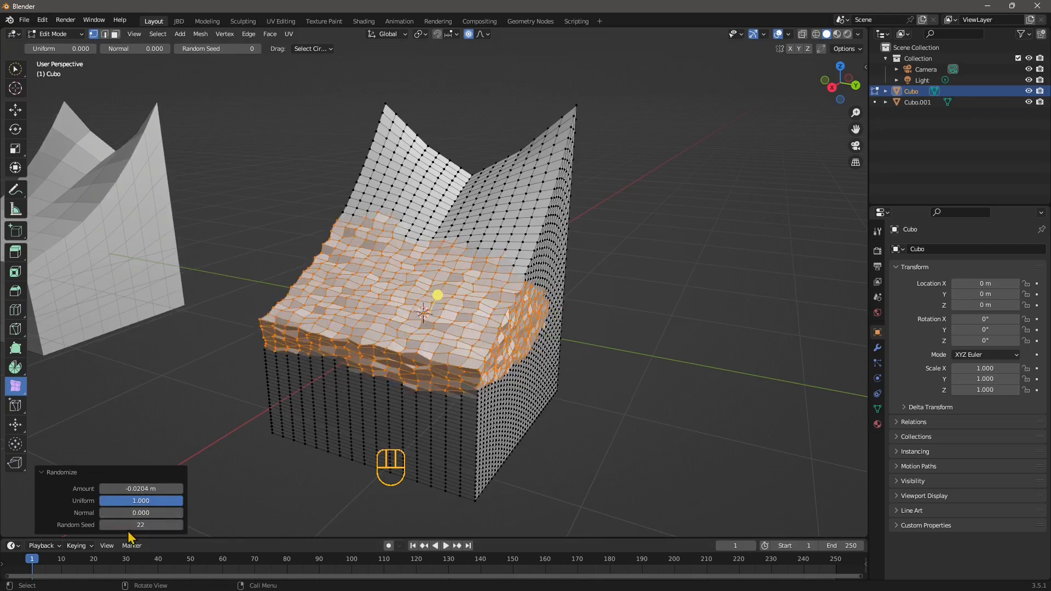
Smooth the selected vertices with the Smooth tool using a smoothing of 1.180
{"action": "middle_click_drag", "start_coordinate": [400, 349], "coordinate": [390, 383]}
{"action": "middle_click_drag", "start_coordinate": [191, 337], "coordinate": [296, 404]}
{"action": "left_click_drag", "start_coordinate": [21, 386], "coordinate": [65, 393]}
{"action": "left_click_drag", "start_coordinate": [435, 296], "coordinate": [694, 328]}
{"action": "middle_click_drag", "start_coordinate": [387, 282], "coordinate": [393, 280]}
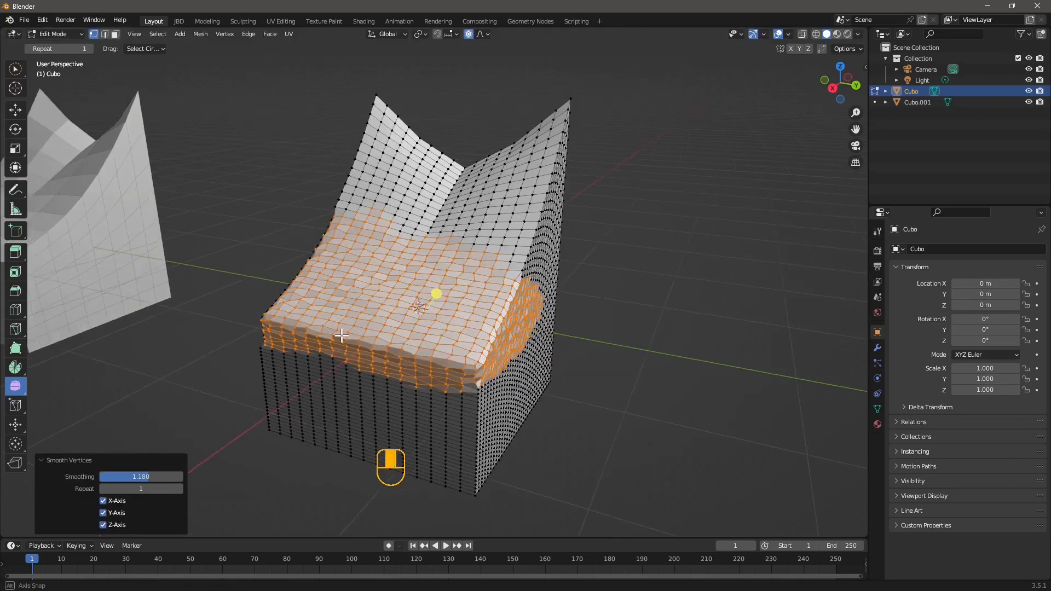
Return to Object Mode and deselect everything
{"action": "left_click_drag", "start_coordinate": [22, 392], "coordinate": [62, 418]}
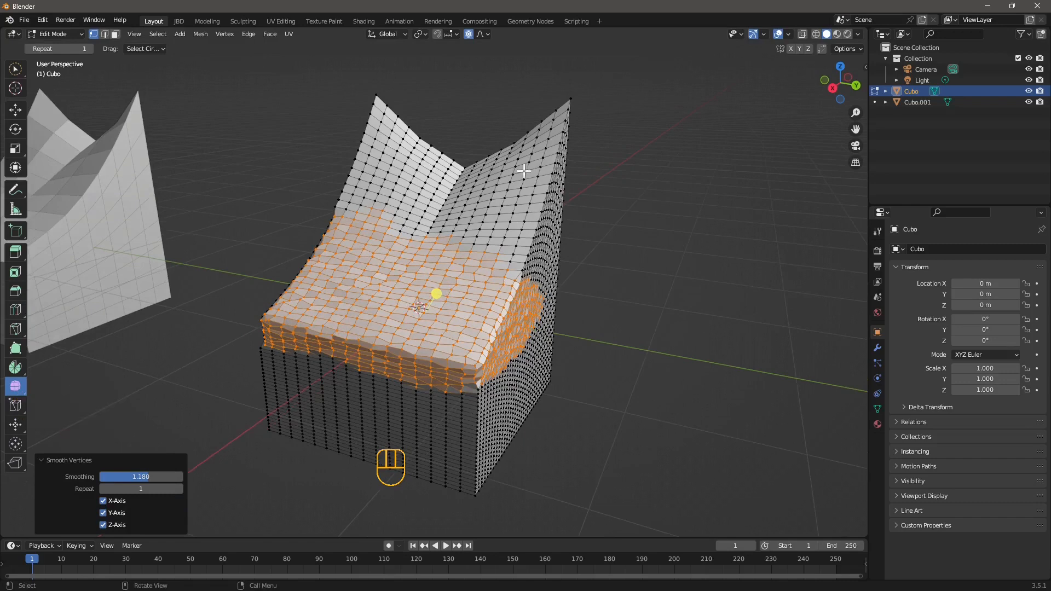
{"action": "left_click", "coordinate": [70, 35]}
{"action": "left_click", "coordinate": [68, 45]}
{"action": "left_click", "coordinate": [248, 155]}
Select the subdivided original object and apply Shade Smooth to it
{"action": "scroll", "coordinate": [493, 339], "scroll_direction": "down", "scroll_amount": 2}
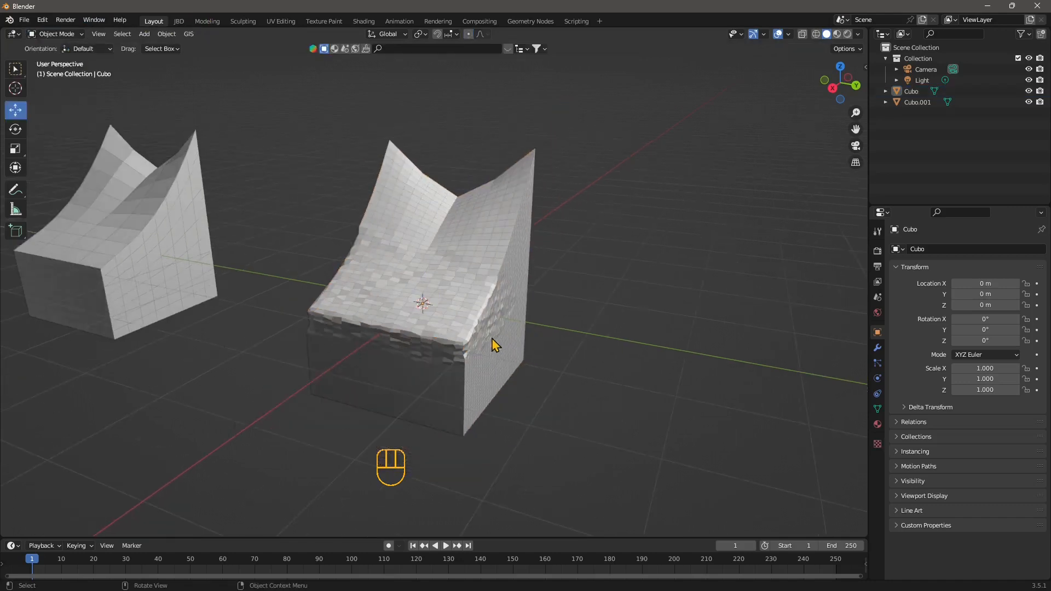
{"action": "scroll", "coordinate": [416, 370], "scroll_direction": "up", "scroll_amount": 1}
{"action": "left_click", "coordinate": [386, 313]}
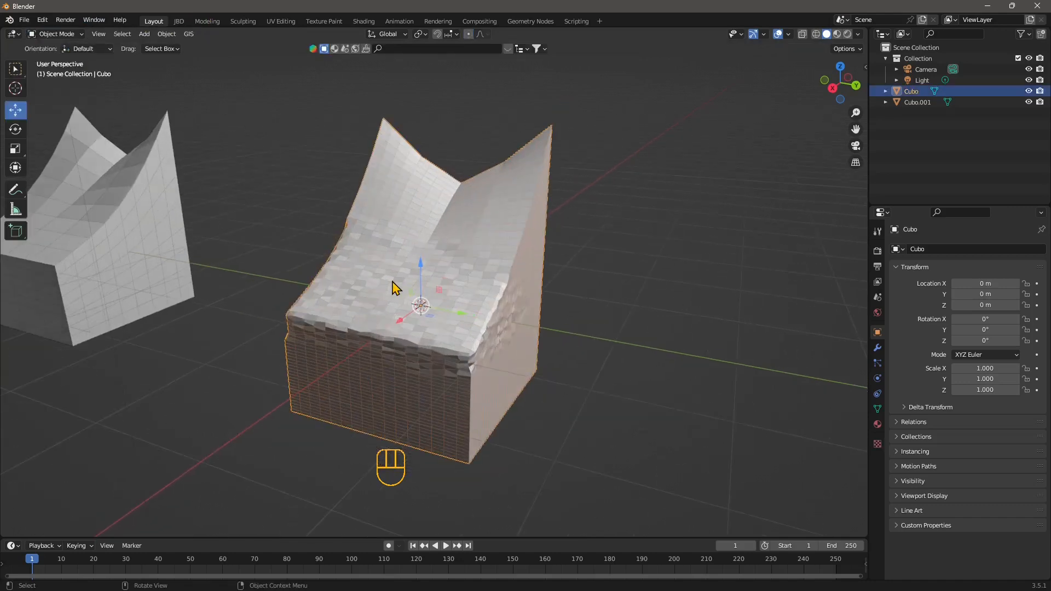
{"action": "right_click", "coordinate": [369, 252]}
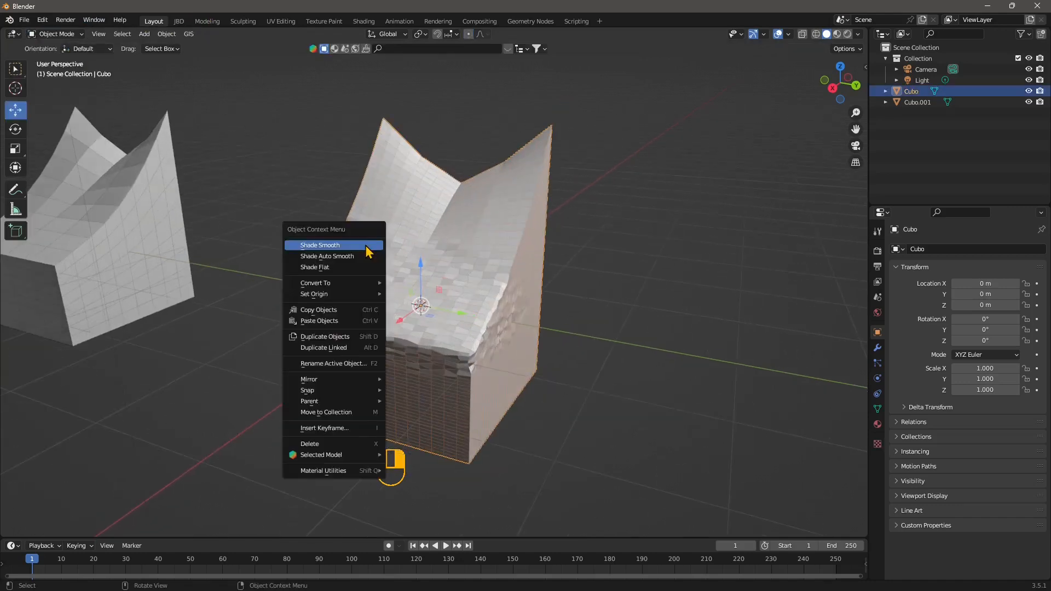
{"action": "left_click", "coordinate": [368, 246]}
Select the duplicate object on the left and apply Shade Smooth to it
{"action": "left_click", "coordinate": [602, 360]}
{"action": "middle_click_drag", "start_coordinate": [460, 390], "coordinate": [408, 358]}
{"action": "middle_click_drag", "start_coordinate": [407, 359], "coordinate": [487, 367], "text": "shift"}
{"action": "left_click", "coordinate": [186, 248]}
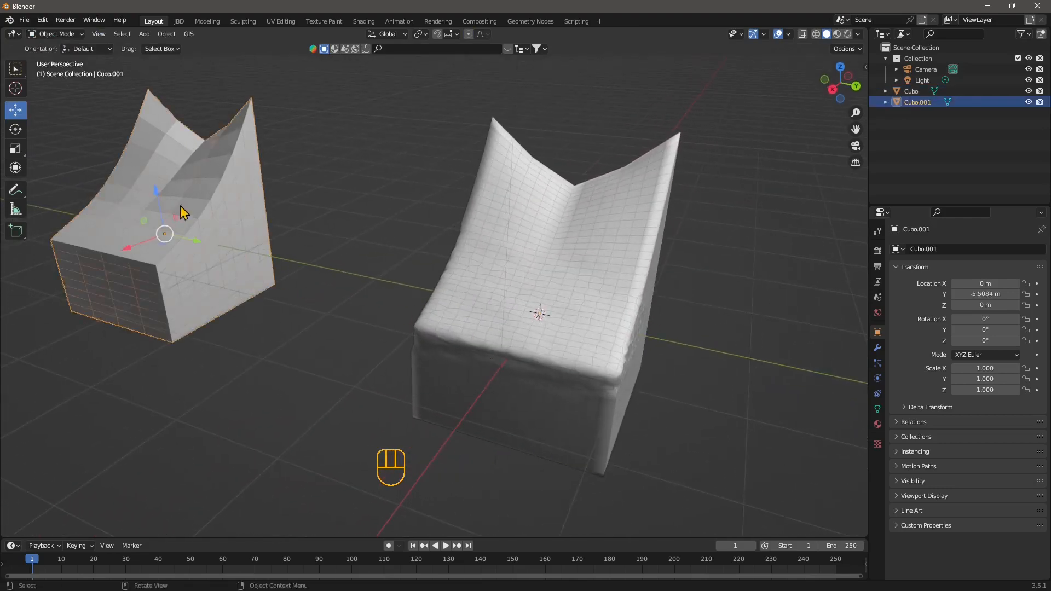
{"action": "right_click", "coordinate": [166, 196]}
{"action": "left_click", "coordinate": [167, 196]}
Apply Shade Auto Smooth to the duplicate object with a 30° angle
{"action": "left_click", "coordinate": [374, 295]}
{"action": "left_click", "coordinate": [201, 236]}
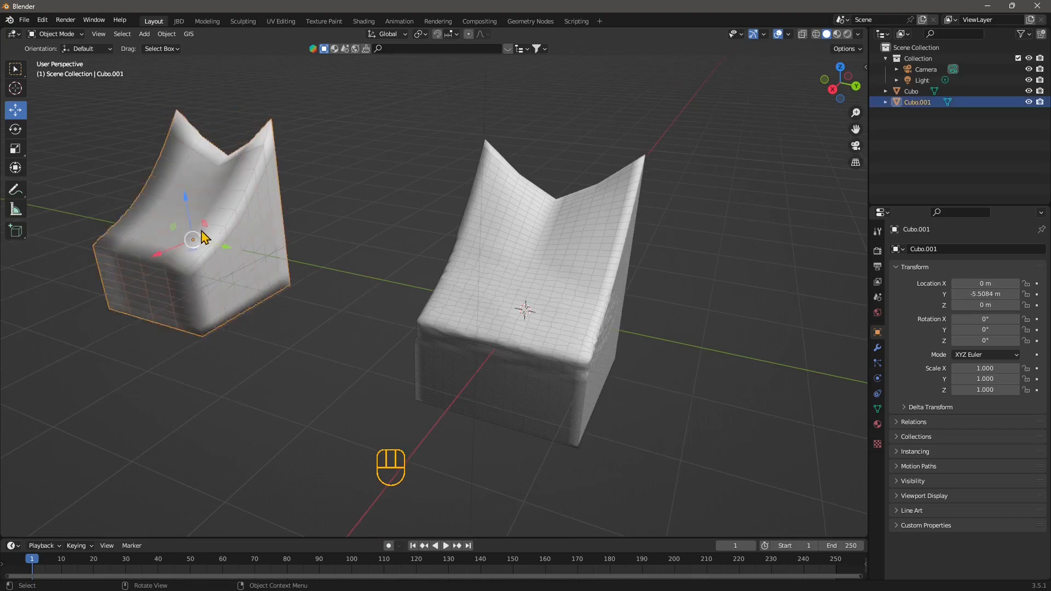
{"action": "right_click", "coordinate": [197, 202]}
{"action": "left_click", "coordinate": [152, 211]}
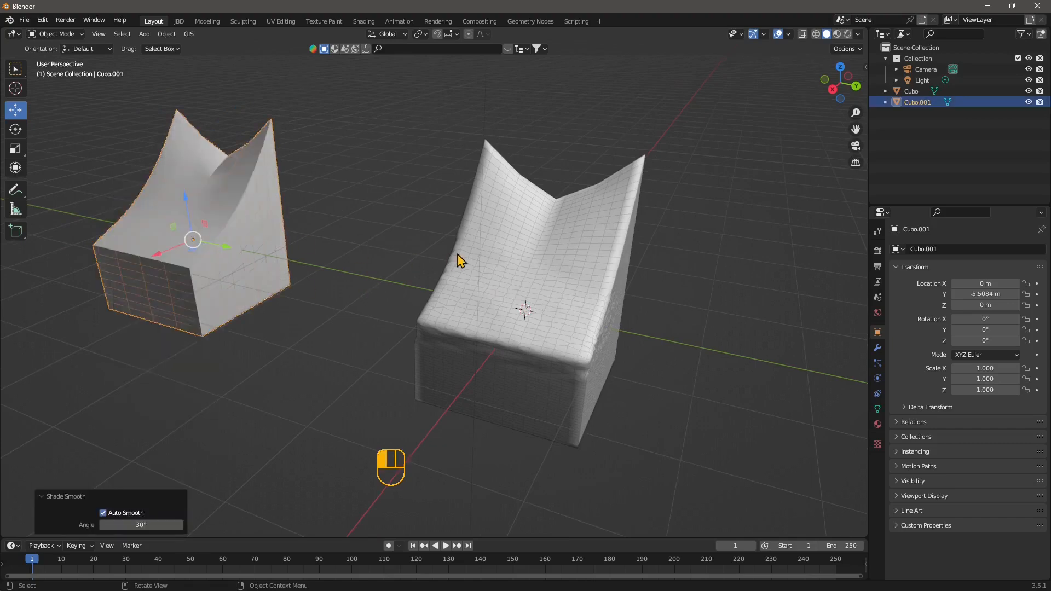
Move the original object along Y to about -3.03 m, next to the duplicate
{"action": "left_click", "coordinate": [523, 314]}
{"action": "left_click_drag", "start_coordinate": [569, 326], "coordinate": [412, 384]}
{"action": "left_click", "coordinate": [303, 364]}
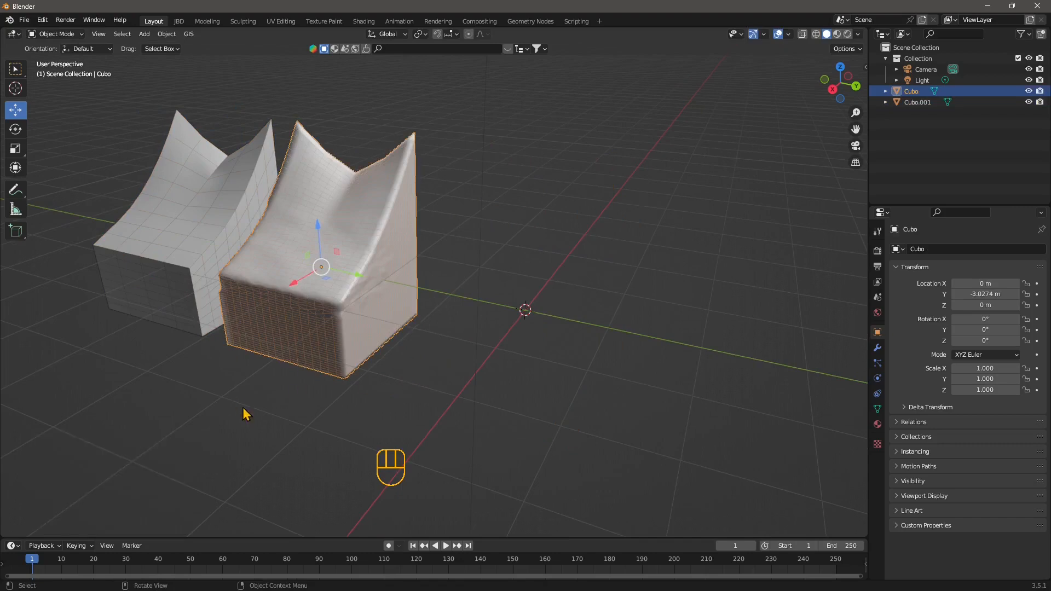
Move the duplicate object about 0.81 m further along negative Y
{"action": "left_click", "coordinate": [191, 289]}
{"action": "left_click_drag", "start_coordinate": [231, 258], "coordinate": [197, 250]}
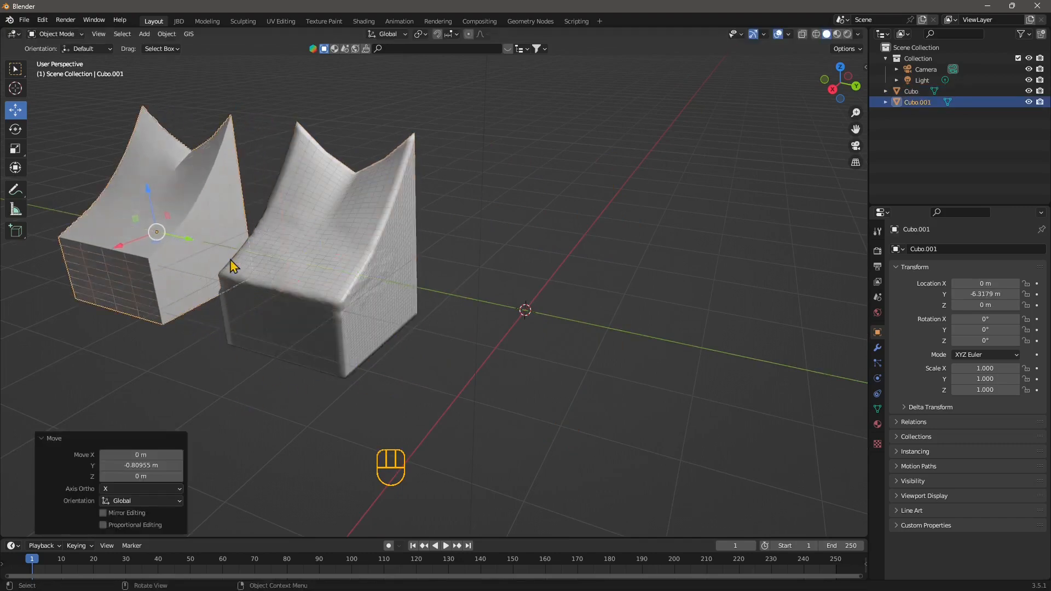
Copy and paste the original object and place the new copy to the right
{"action": "left_click", "coordinate": [349, 282]}
{"action": "key", "text": "ctrl+c"}
{"action": "key", "text": "ctrl+v"}
{"action": "left_click_drag", "start_coordinate": [349, 282], "coordinate": [545, 324]}
Enter Edit Mode on the new copy and choose the Vertex Slide tool
{"action": "left_click", "coordinate": [54, 34]}
{"action": "left_click", "coordinate": [56, 59]}
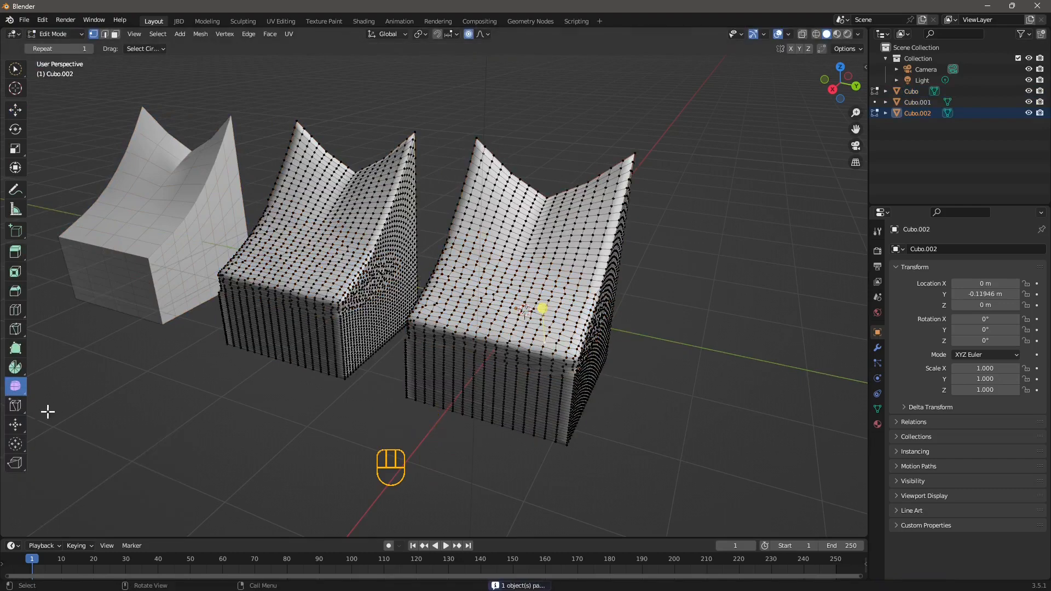
{"action": "left_click", "coordinate": [21, 409]}
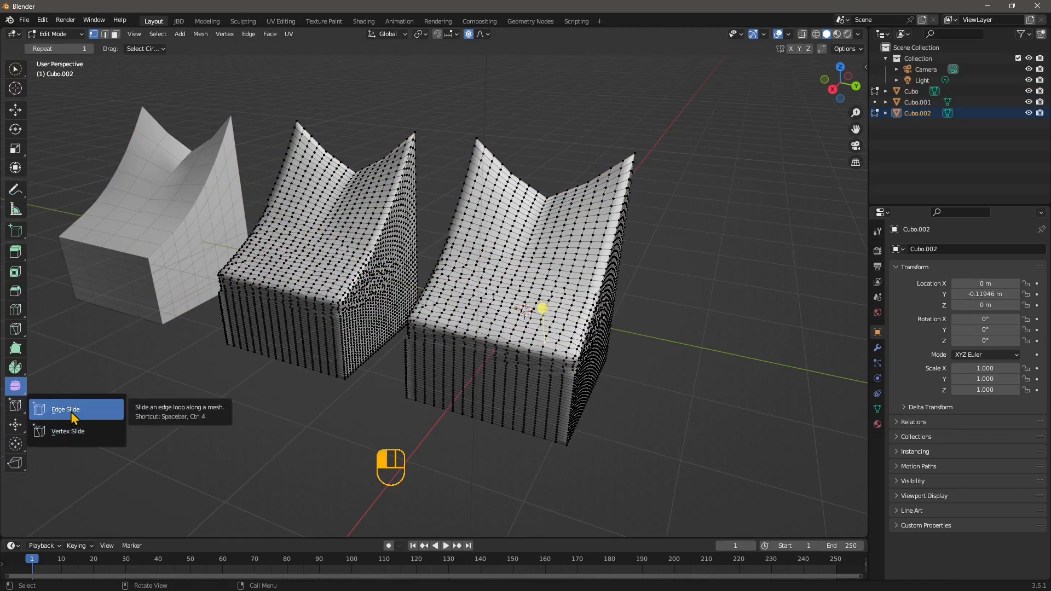
{"action": "left_click", "coordinate": [78, 432]}
{"action": "scroll", "coordinate": [655, 412], "scroll_direction": "up", "scroll_amount": 3}
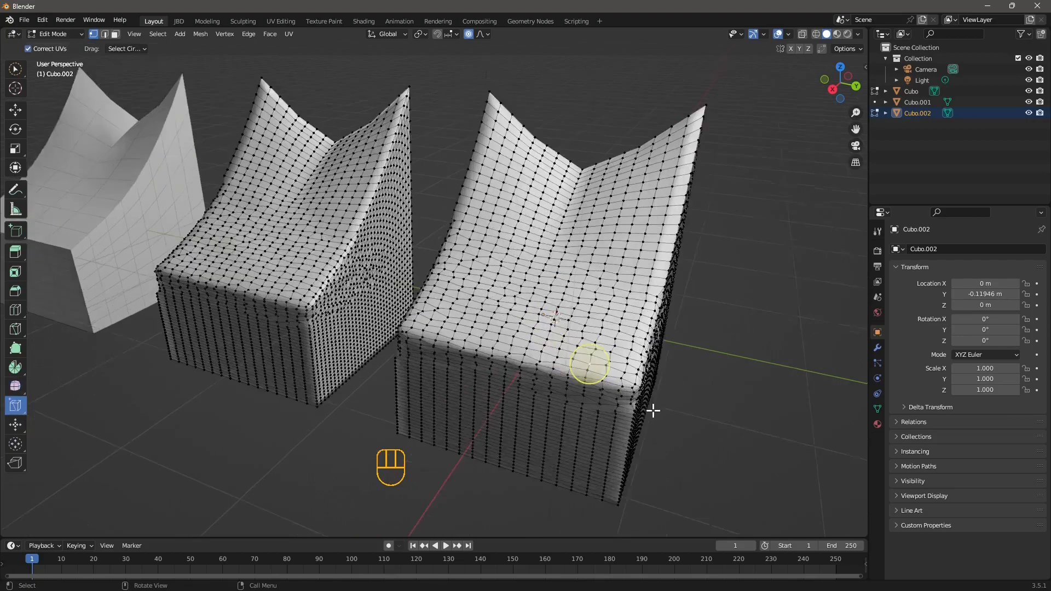
Slide a vertex on the copy's front top edge with a factor of 0.268
{"action": "middle_click_drag", "start_coordinate": [426, 339], "coordinate": [227, 294], "text": "shift"}
{"action": "middle_click_drag", "start_coordinate": [446, 376], "coordinate": [502, 423]}
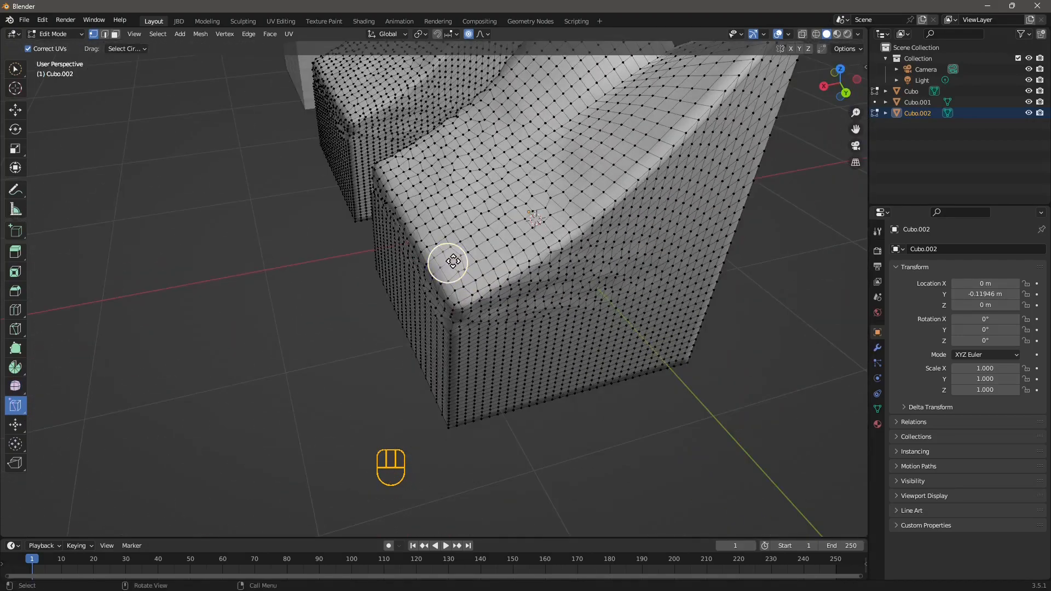
{"action": "left_click_drag", "start_coordinate": [453, 261], "coordinate": [457, 260]}
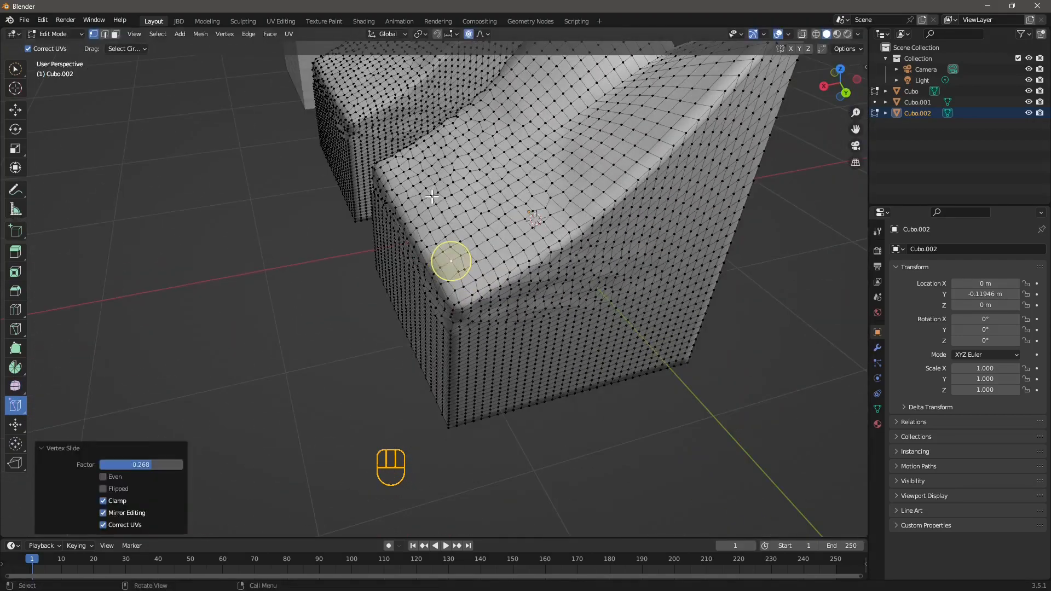
Select a vertex on the copy's front face and slide it with a factor of 0.325
{"action": "middle_click_drag", "start_coordinate": [494, 342], "coordinate": [466, 305]}
{"action": "scroll", "coordinate": [475, 343], "scroll_direction": "up", "scroll_amount": 1}
{"action": "middle_click_drag", "start_coordinate": [551, 411], "coordinate": [513, 407], "text": "shift"}
{"action": "scroll", "coordinate": [475, 342], "scroll_direction": "up", "scroll_amount": 1}
{"action": "left_click", "coordinate": [472, 334]}
{"action": "scroll", "coordinate": [479, 340], "scroll_direction": "up", "scroll_amount": 1}
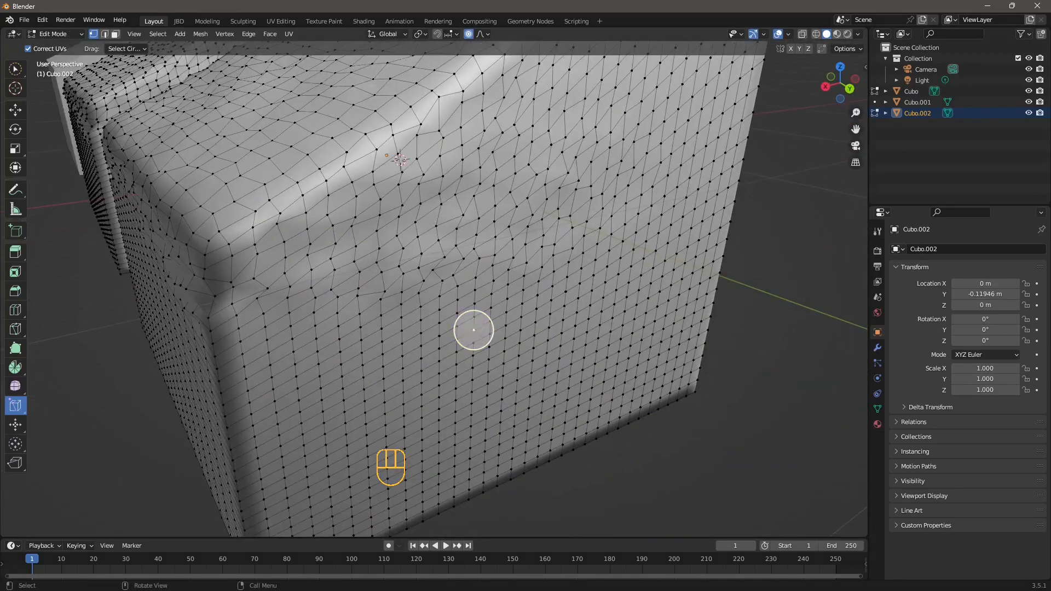
{"action": "mouse_move", "coordinate": [473, 330]}
{"action": "left_mouse_down"}
{"action": "mouse_move", "coordinate": [466, 336]}
{"action": "mouse_move", "coordinate": [471, 323]}
{"action": "left_mouse_up"}
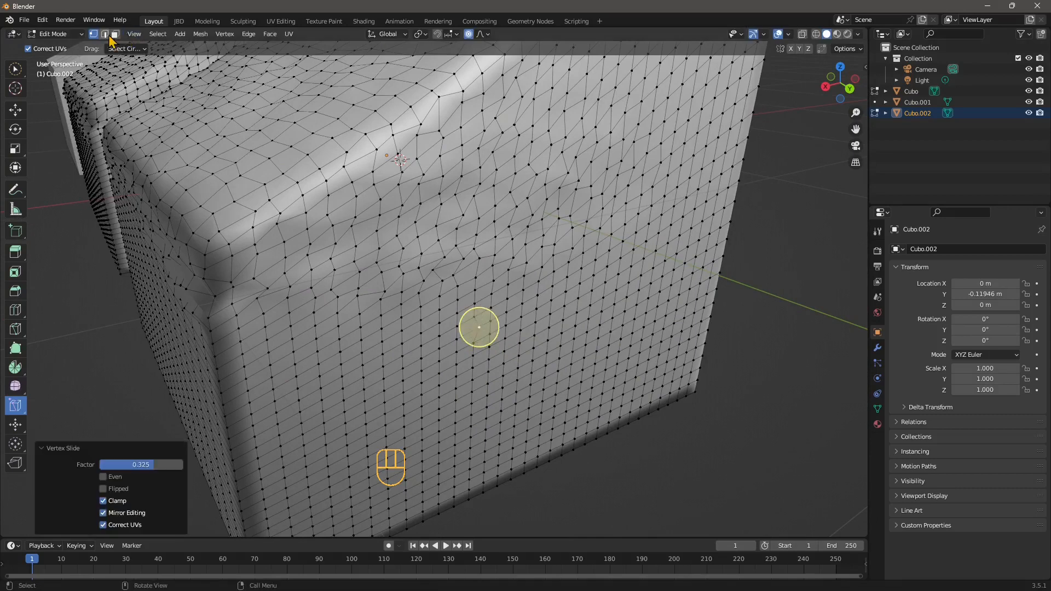
Move the selected vertex about 0.37 m along Y with the Move tool and proportional editing
{"action": "left_click", "coordinate": [21, 107]}
{"action": "left_click_drag", "start_coordinate": [494, 339], "coordinate": [479, 331]}
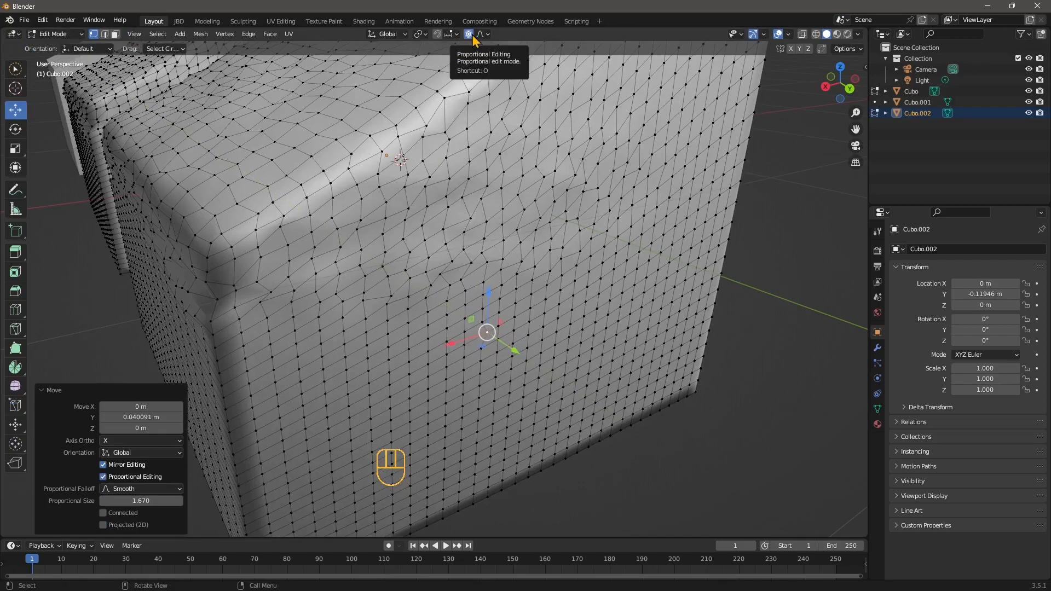
{"action": "left_click_drag", "start_coordinate": [510, 343], "coordinate": [593, 431]}
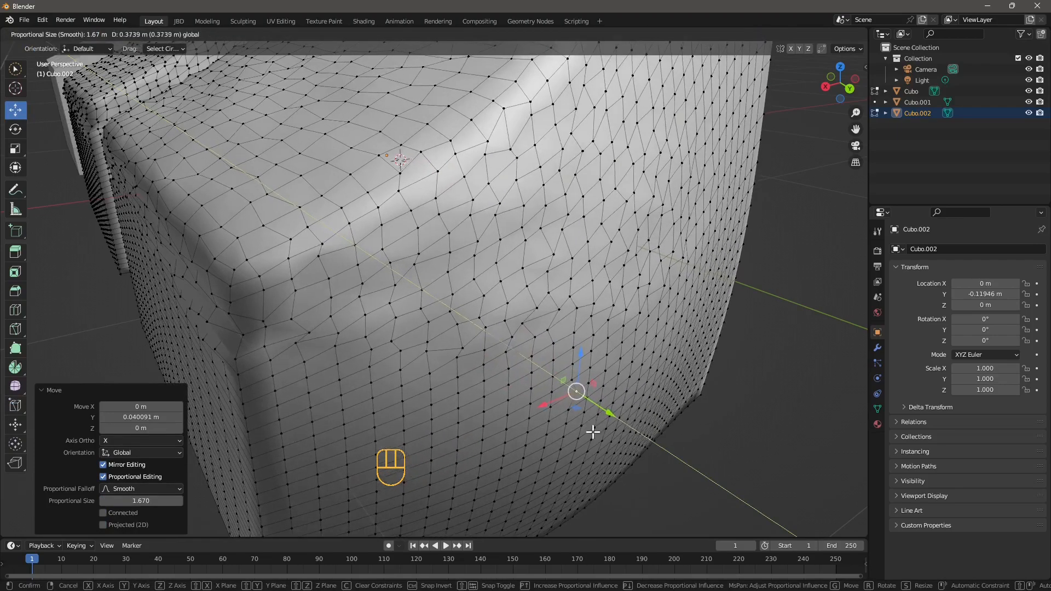
{"action": "scroll", "coordinate": [520, 368], "scroll_direction": "down", "scroll_amount": 6}
{"action": "middle_click_drag", "start_coordinate": [533, 409], "coordinate": [504, 416]}
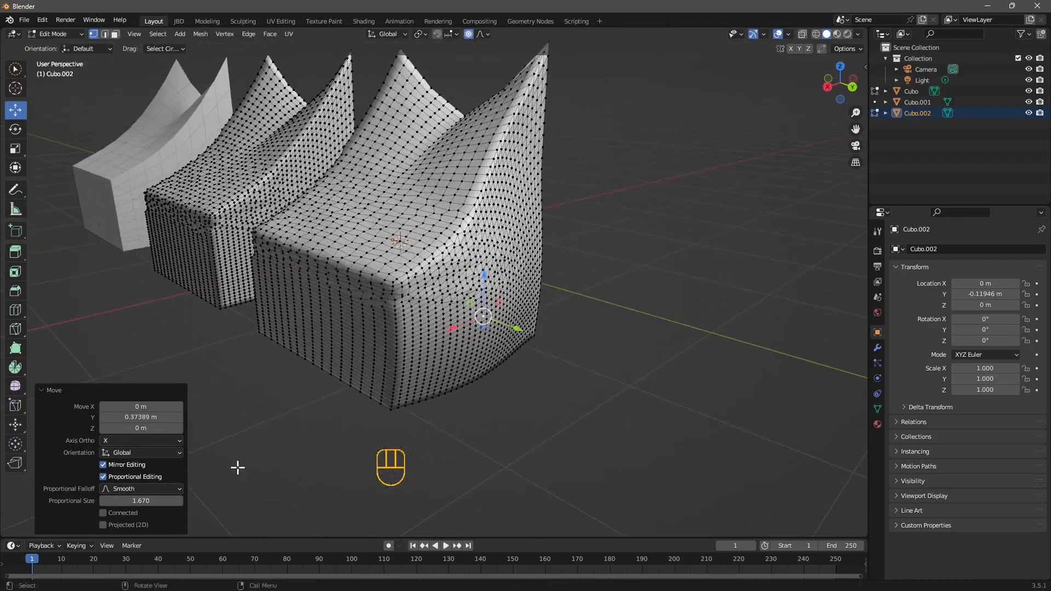
Set the proportional size to 0.320 and move the vertex about 0.32 m inward along Y, dimpling the copy's front face
{"action": "left_click_drag", "start_coordinate": [142, 494], "coordinate": [118, 501]}
{"action": "left_click_drag", "start_coordinate": [522, 329], "coordinate": [483, 337]}
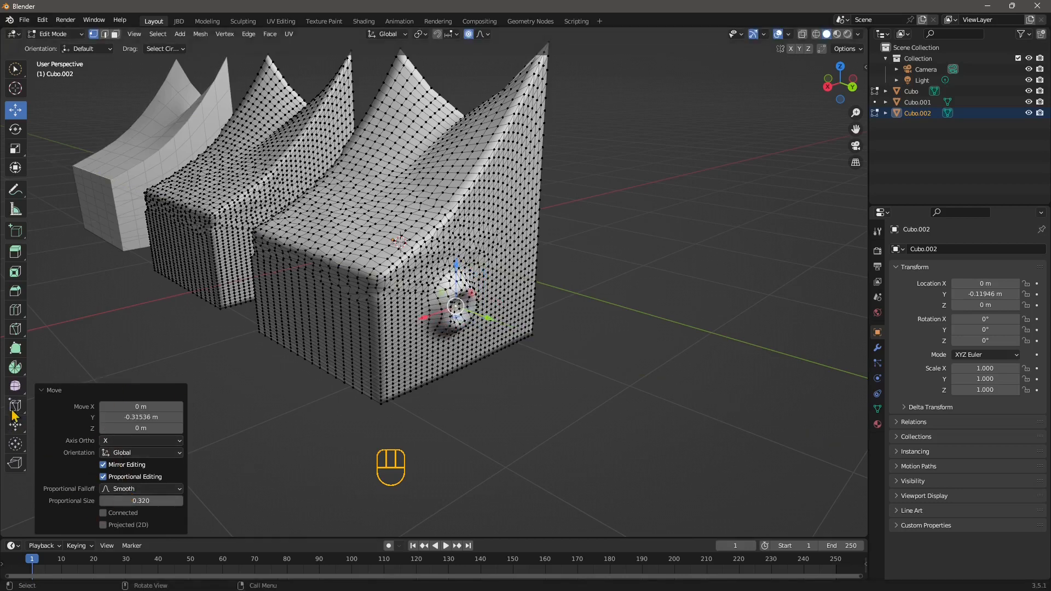
Circle-select the vertices around the dent on the copy's front face
{"action": "left_click_drag", "start_coordinate": [12, 410], "coordinate": [72, 430]}
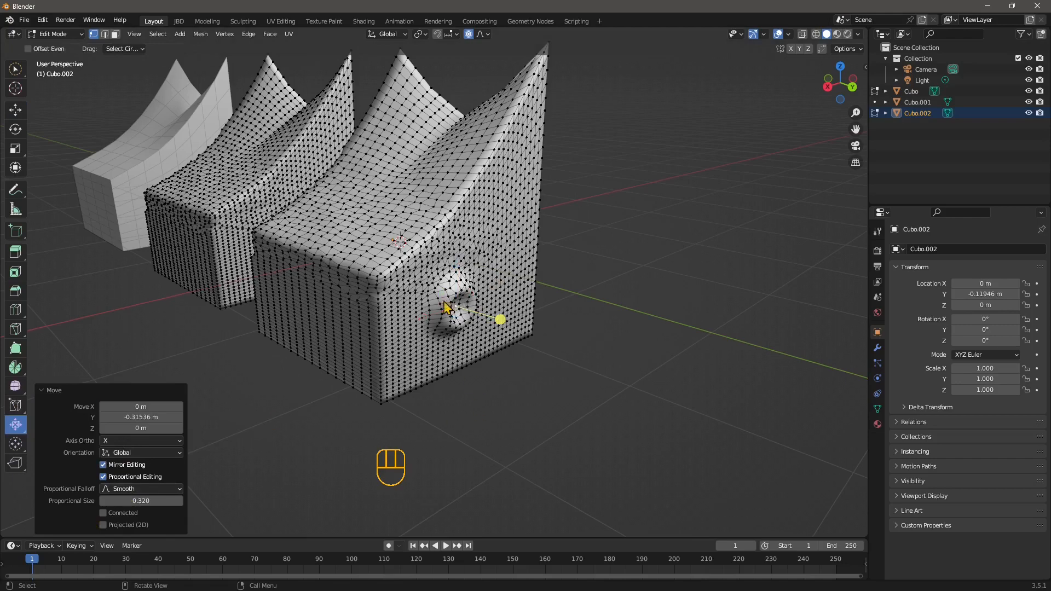
{"action": "middle_click_drag", "start_coordinate": [442, 319], "coordinate": [478, 295]}
{"action": "left_click", "coordinate": [16, 69]}
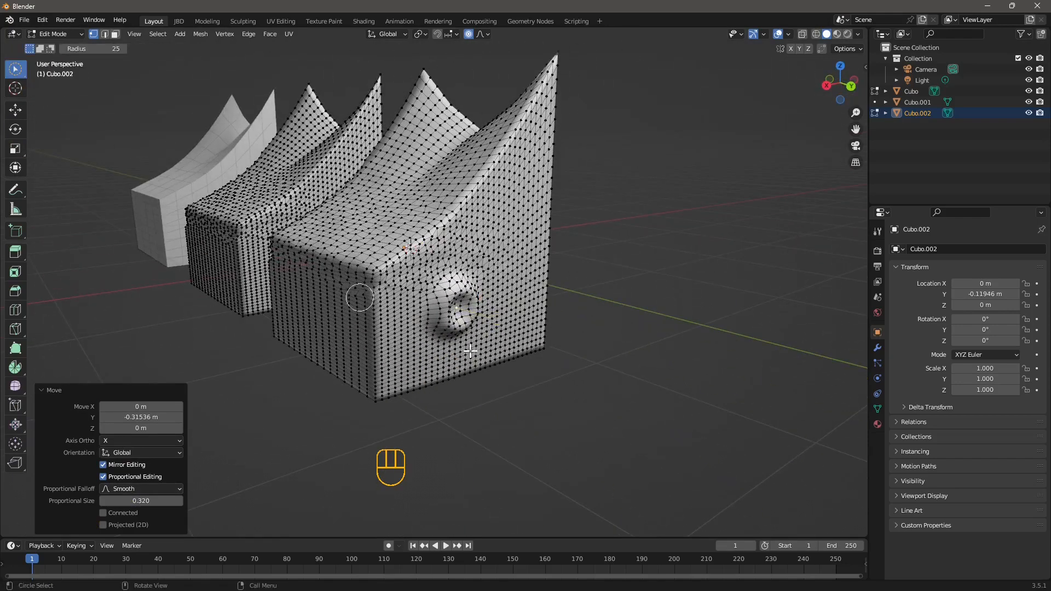
{"action": "mouse_move", "coordinate": [482, 317]}
{"action": "left_mouse_down"}
{"action": "mouse_move", "coordinate": [454, 306]}
{"action": "mouse_move", "coordinate": [438, 316]}
{"action": "mouse_move", "coordinate": [457, 308]}
{"action": "mouse_move", "coordinate": [448, 329]}
{"action": "left_mouse_up"}
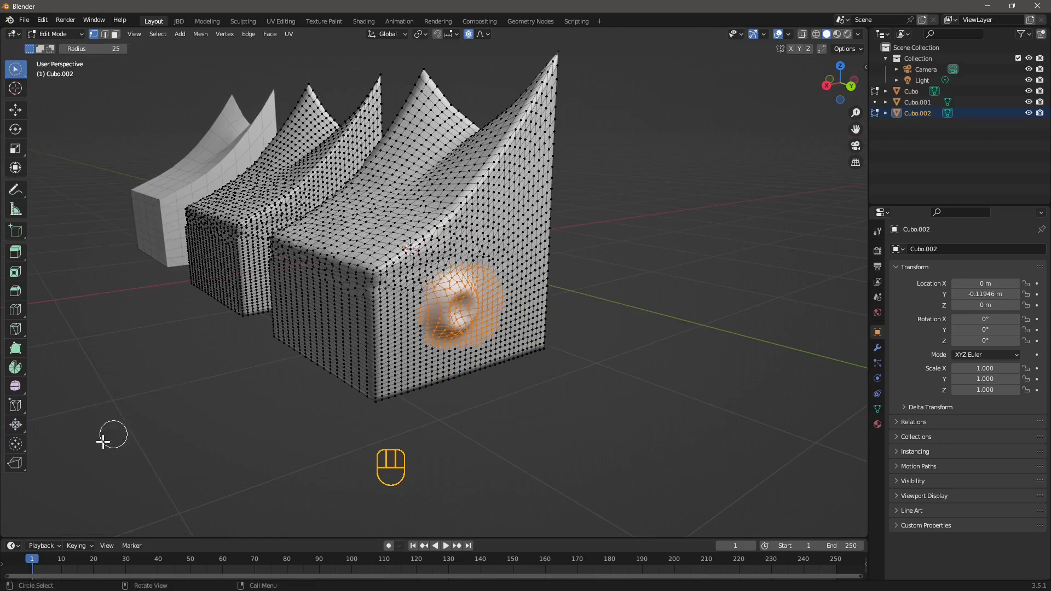
Apply Shrink/Fatten to the selected dent vertices with an offset of about -0.009 m
{"action": "left_click", "coordinate": [17, 426]}
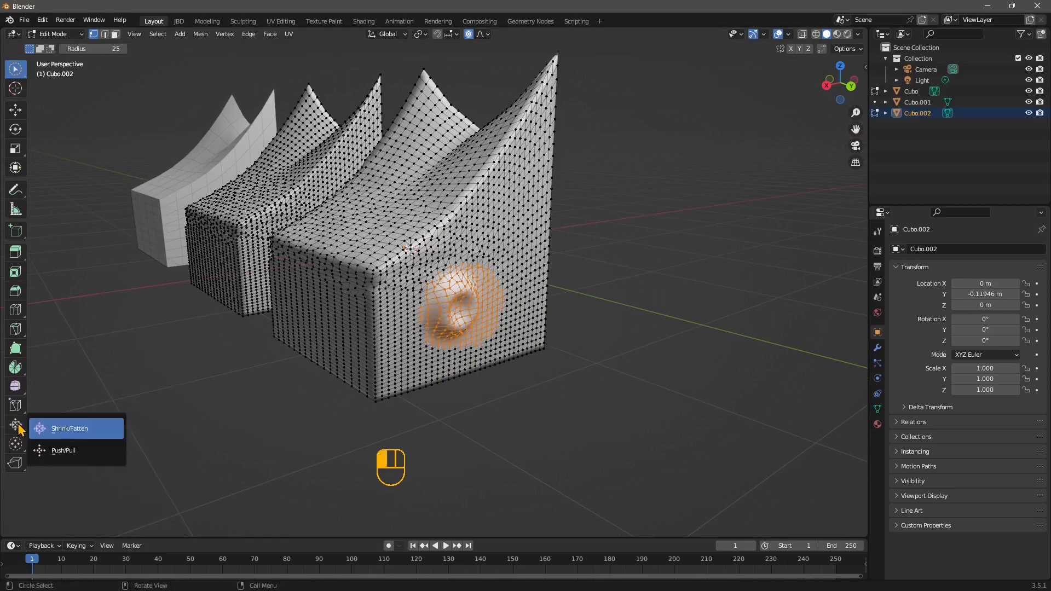
{"action": "left_click", "coordinate": [80, 435]}
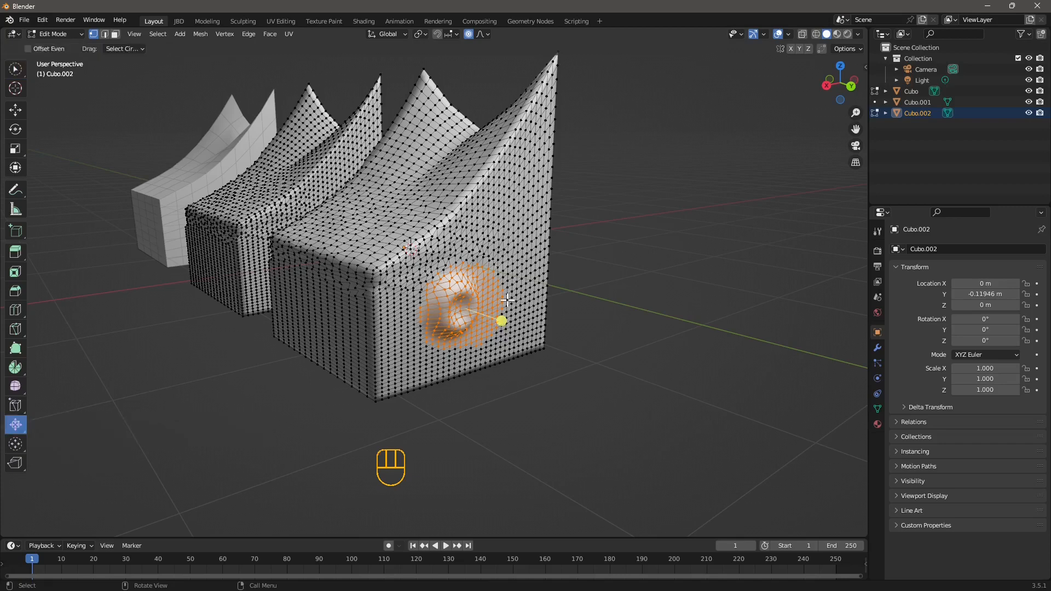
{"action": "left_click", "coordinate": [502, 321]}
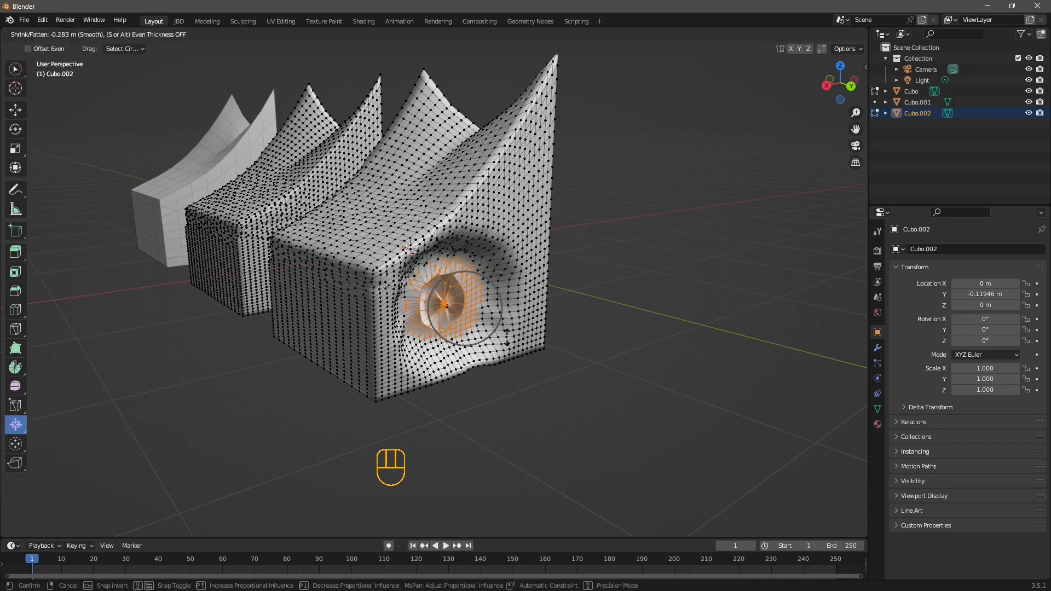
{"action": "left_click_drag", "start_coordinate": [507, 337], "coordinate": [565, 322]}
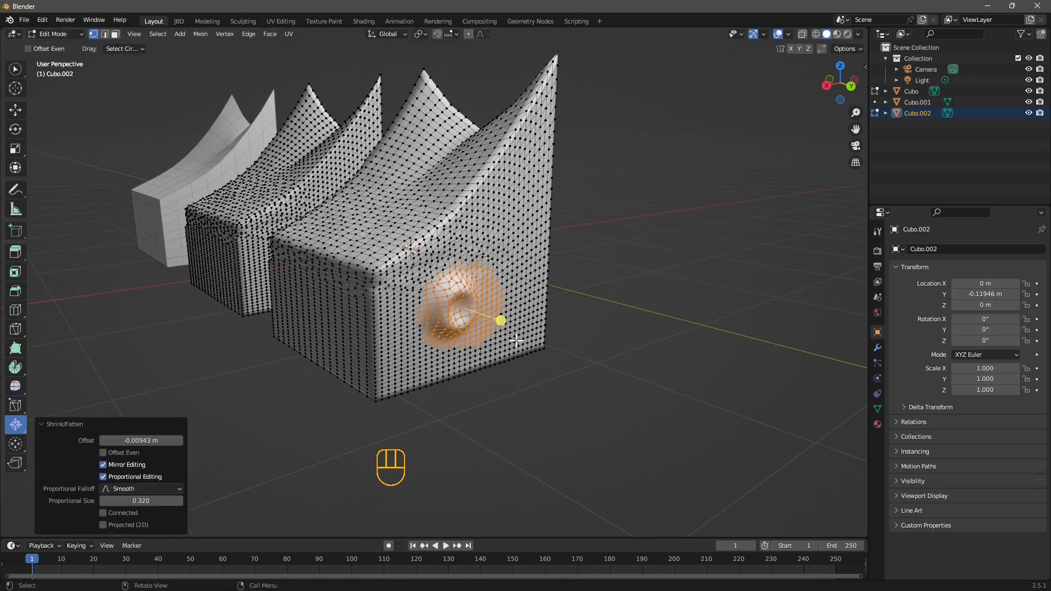
{"action": "left_click", "coordinate": [506, 318]}
{"action": "left_click_drag", "start_coordinate": [511, 324], "coordinate": [459, 322]}
{"action": "key", "text": "ctrl+z"}
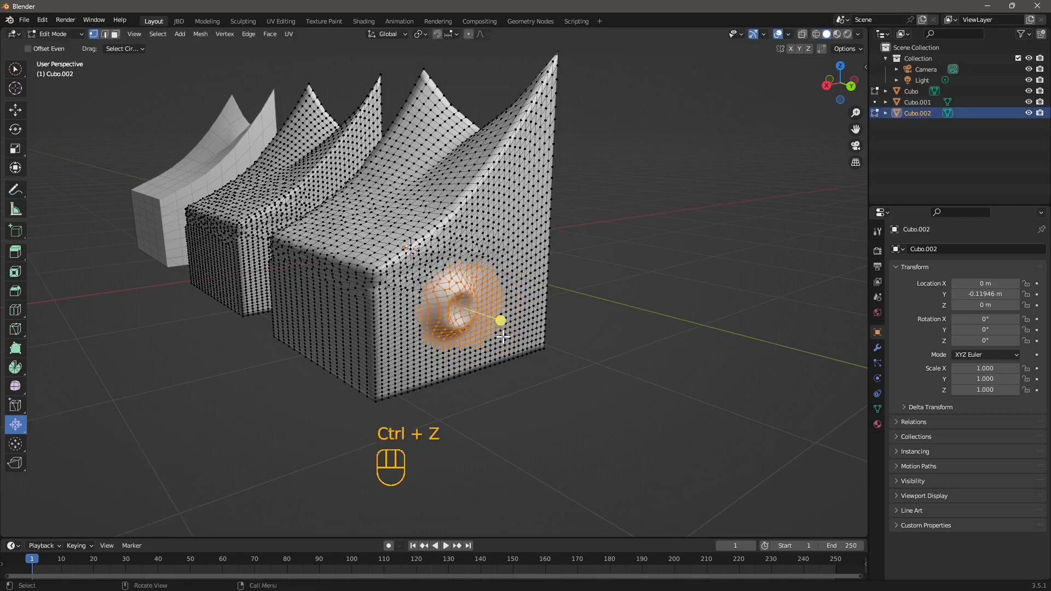
Push/Pull the selected dent vertices with a distance of -0.028
{"action": "left_click", "coordinate": [15, 435]}
{"action": "left_click", "coordinate": [70, 450]}
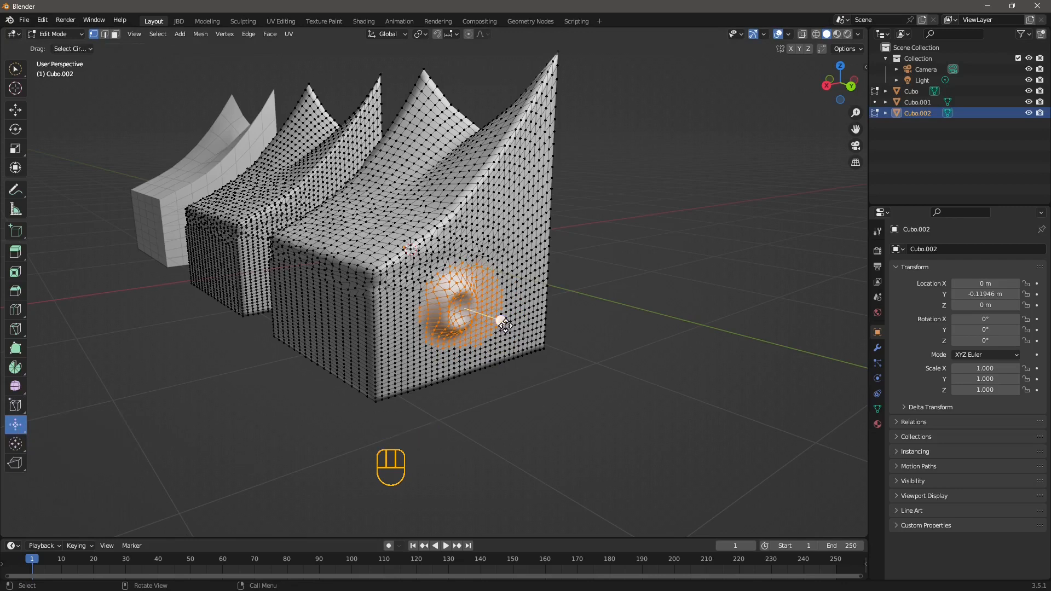
{"action": "left_click_drag", "start_coordinate": [504, 324], "coordinate": [518, 328]}
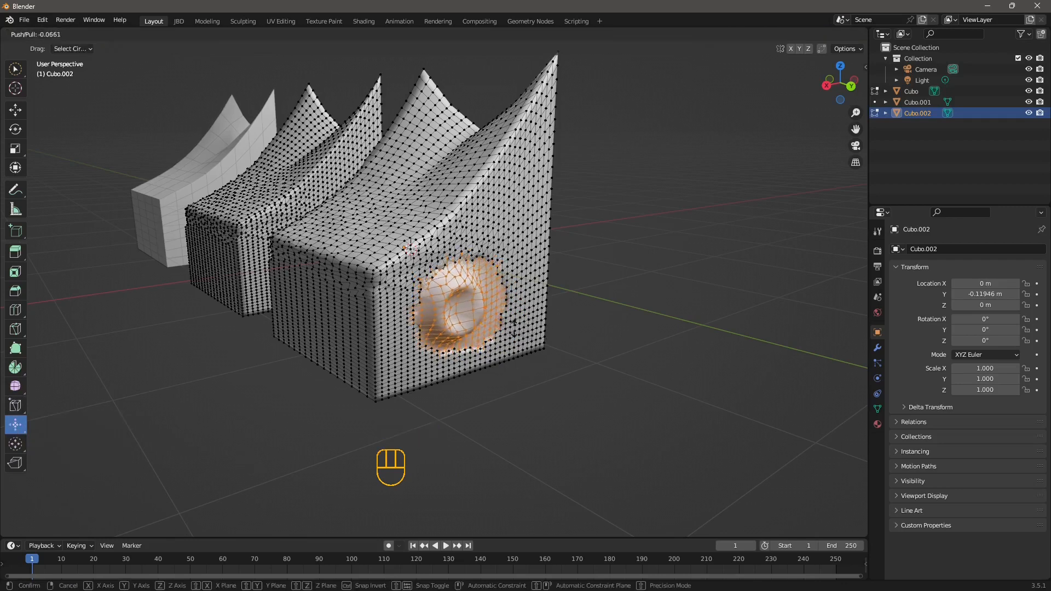
{"action": "mouse_move", "coordinate": [489, 322]}
{"action": "left_mouse_down"}
{"action": "mouse_move", "coordinate": [473, 326]}
{"action": "mouse_move", "coordinate": [456, 309]}
{"action": "mouse_move", "coordinate": [505, 320]}
{"action": "left_mouse_up"}
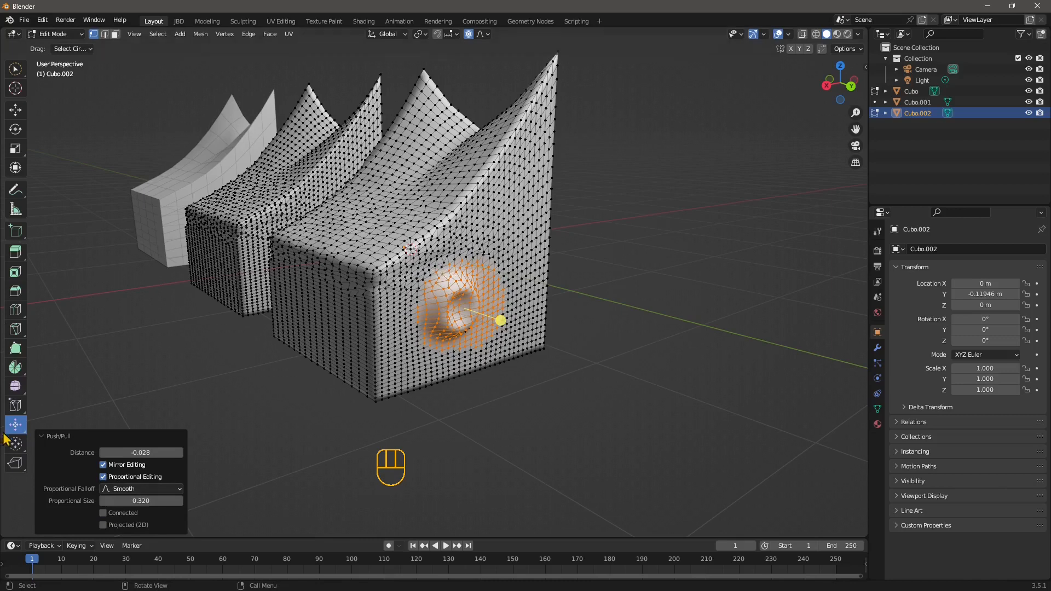
Apply To Sphere to the selected dent vertices with a factor of 0.054
{"action": "left_click_drag", "start_coordinate": [12, 426], "coordinate": [15, 426]}
{"action": "left_click_drag", "start_coordinate": [15, 454], "coordinate": [64, 469]}
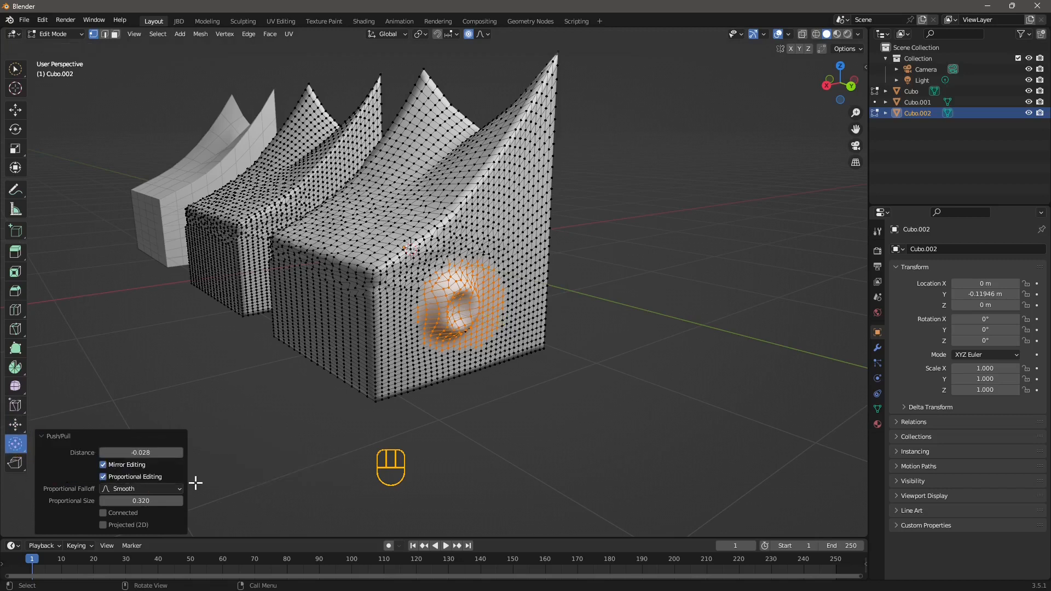
{"action": "left_click_drag", "start_coordinate": [458, 317], "coordinate": [481, 323]}
{"action": "middle_click_drag", "start_coordinate": [481, 323], "coordinate": [464, 164]}
{"action": "middle_click_drag", "start_coordinate": [446, 127], "coordinate": [514, 258]}
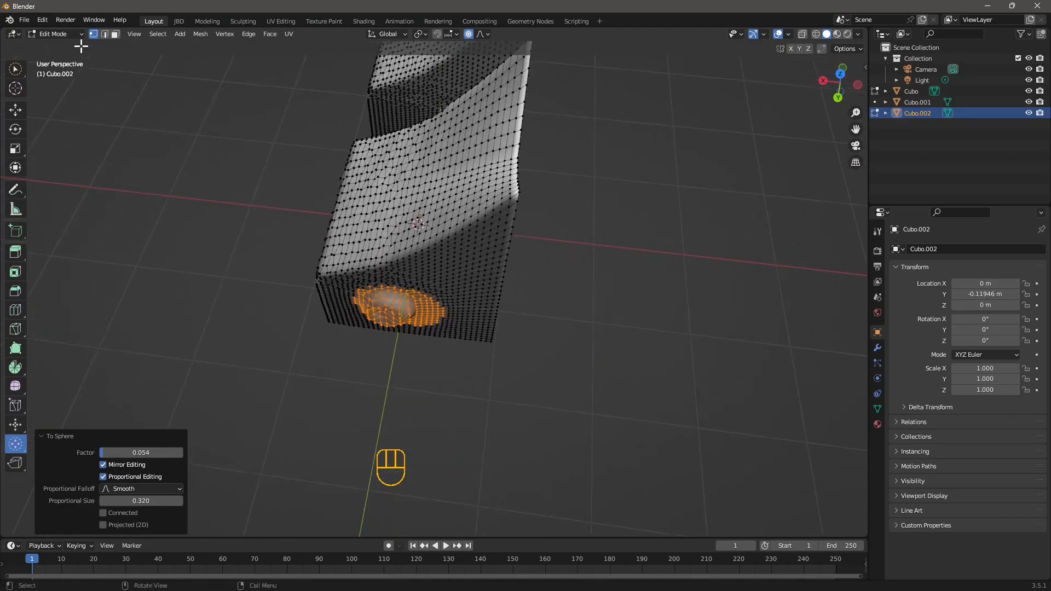
Circle-select a region of vertices across the copy's top surface
{"action": "left_click", "coordinate": [16, 74]}
{"action": "middle_click_drag", "start_coordinate": [450, 246], "coordinate": [399, 241]}
{"action": "mouse_move", "coordinate": [522, 232]}
{"action": "left_mouse_down"}
{"action": "mouse_move", "coordinate": [518, 249]}
{"action": "mouse_move", "coordinate": [481, 248]}
{"action": "mouse_move", "coordinate": [497, 275]}
{"action": "mouse_move", "coordinate": [539, 252]}
{"action": "left_mouse_up"}
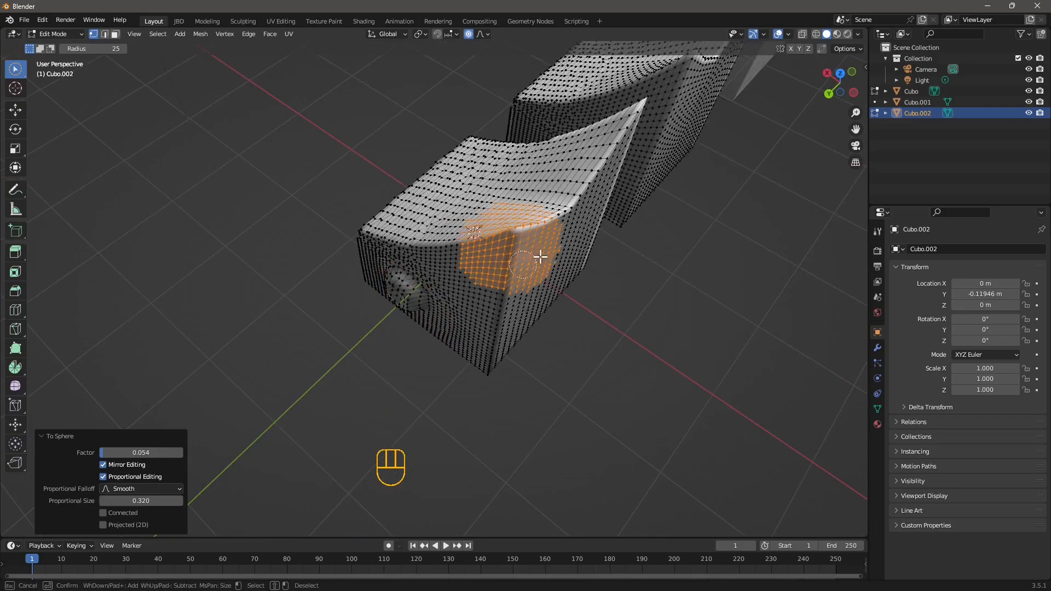
{"action": "mouse_move", "coordinate": [540, 252]}
{"action": "middle_mouse_down"}
{"action": "mouse_move", "coordinate": [540, 329]}
{"action": "mouse_move", "coordinate": [618, 299]}
{"action": "middle_mouse_up"}
{"action": "middle_click_drag", "start_coordinate": [241, 202], "coordinate": [350, 191], "text": "shift"}
{"action": "middle_click_drag", "start_coordinate": [334, 170], "coordinate": [384, 161]}
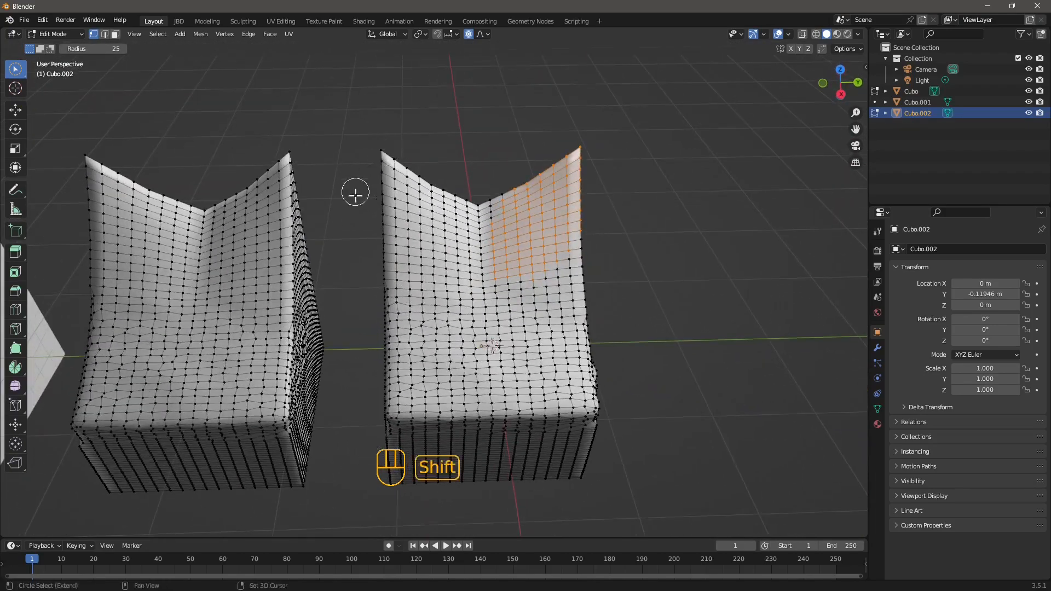
{"action": "middle_click_drag", "start_coordinate": [354, 195], "coordinate": [309, 211], "text": "shift"}
{"action": "middle_click_drag", "start_coordinate": [309, 210], "coordinate": [432, 246]}
{"action": "mouse_move", "coordinate": [297, 329]}
{"action": "left_mouse_down", "text": "shift"}
{"action": "mouse_move", "coordinate": [317, 277]}
{"action": "mouse_move", "coordinate": [323, 286]}
{"action": "left_mouse_up", "text": "shift"}
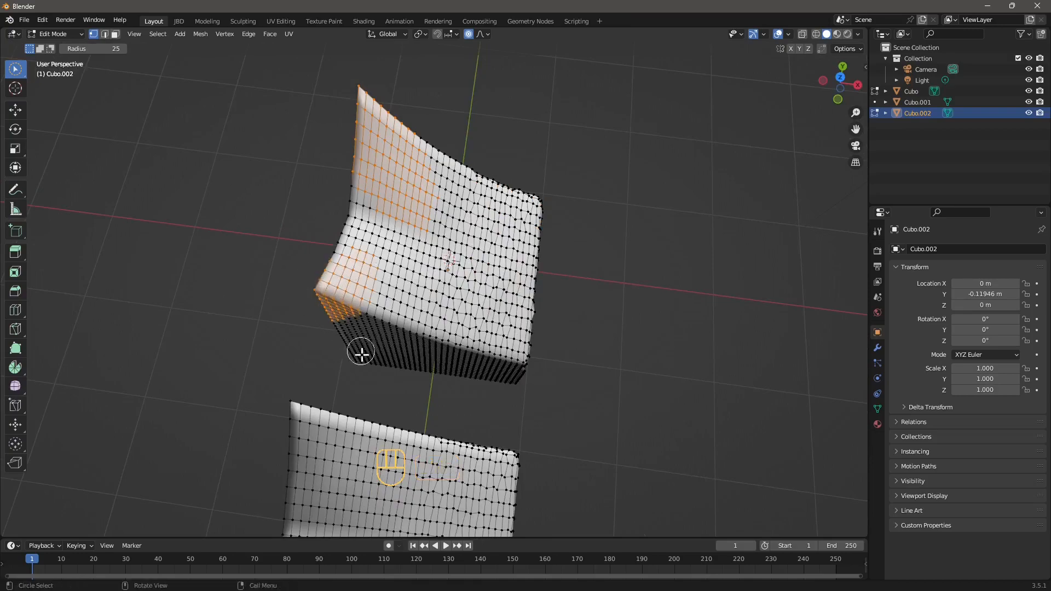
{"action": "middle_click_drag", "start_coordinate": [362, 351], "coordinate": [394, 313]}
{"action": "mouse_move", "coordinate": [394, 313]}
{"action": "left_mouse_down", "text": "shift"}
{"action": "mouse_move", "coordinate": [364, 306]}
{"action": "mouse_move", "coordinate": [413, 340]}
{"action": "left_mouse_up", "text": "shift"}
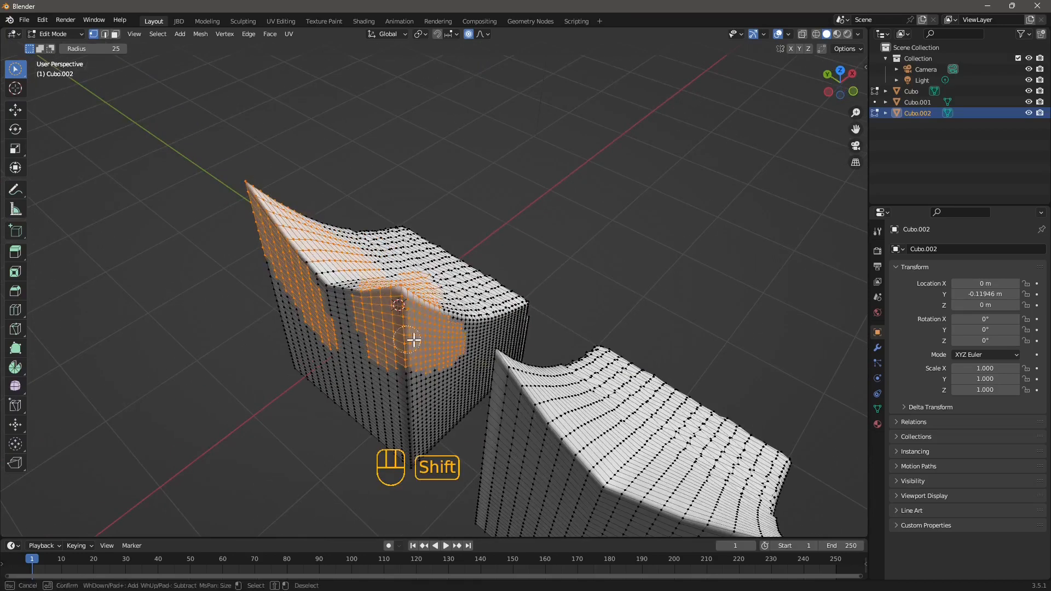
{"action": "middle_click_drag", "start_coordinate": [398, 304], "coordinate": [22, 381]}
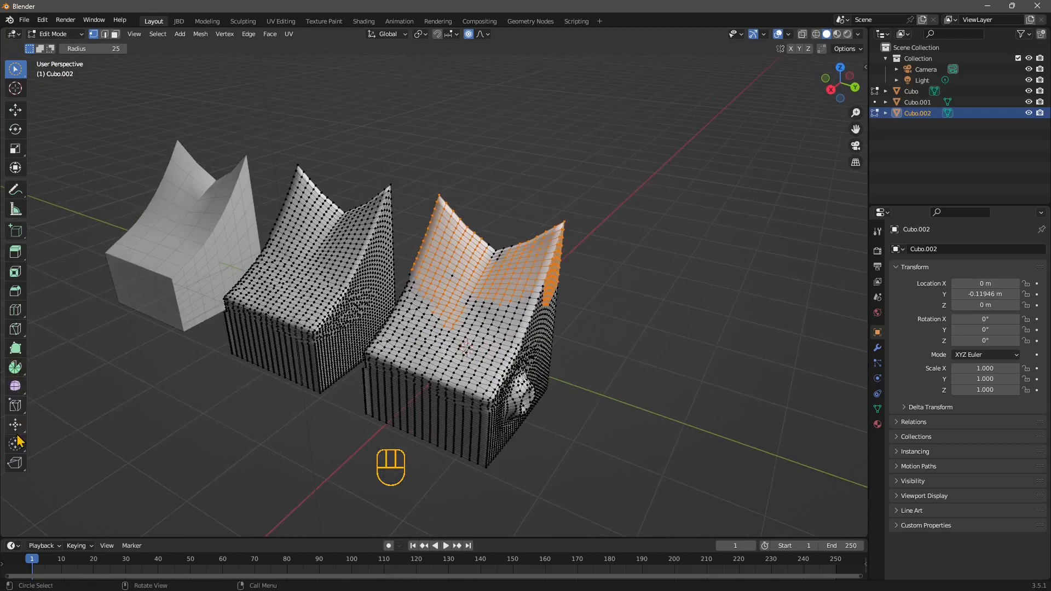
Apply To Sphere to the selected top vertices with a factor of 0.158 and proportional size 1.160
{"action": "left_click_drag", "start_coordinate": [19, 443], "coordinate": [78, 469]}
{"action": "left_click_drag", "start_coordinate": [580, 244], "coordinate": [544, 244]}
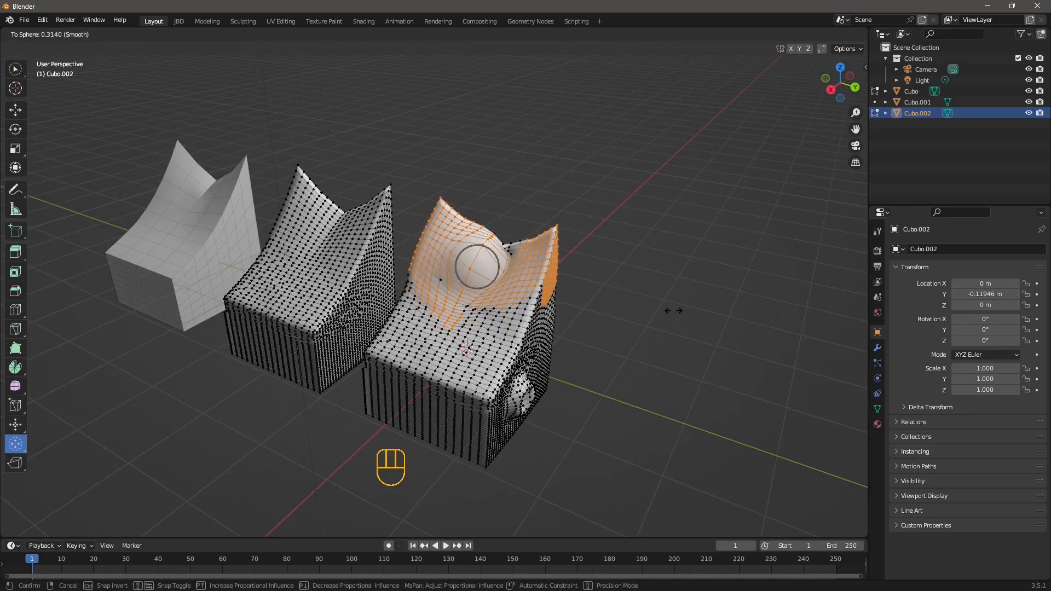
{"action": "left_click_drag", "start_coordinate": [673, 310], "coordinate": [673, 310]}
{"action": "middle_click_drag", "start_coordinate": [476, 299], "coordinate": [441, 265]}
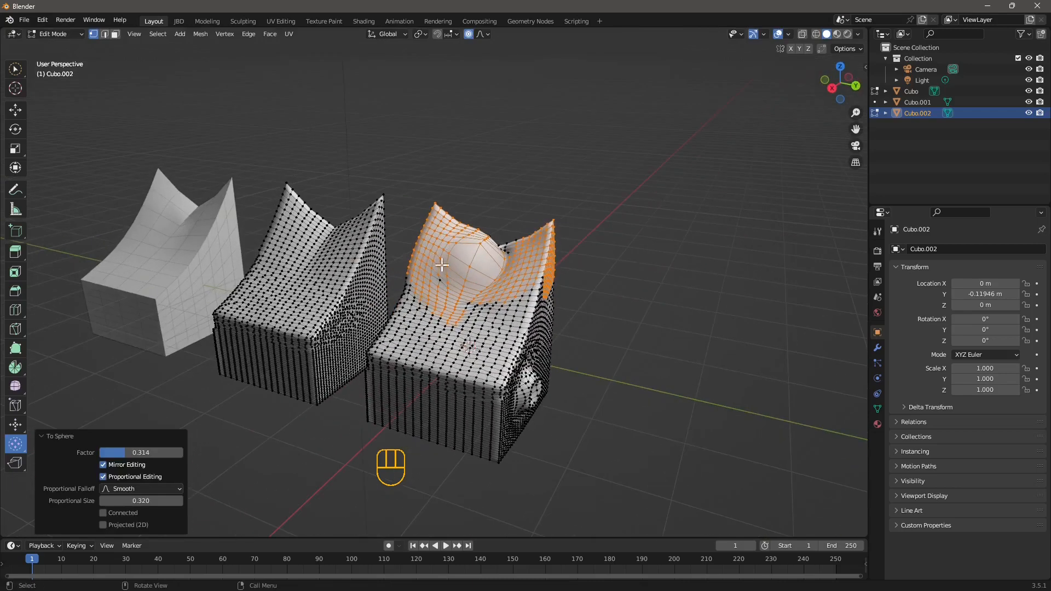
{"action": "left_click_drag", "start_coordinate": [140, 452], "coordinate": [113, 452]}
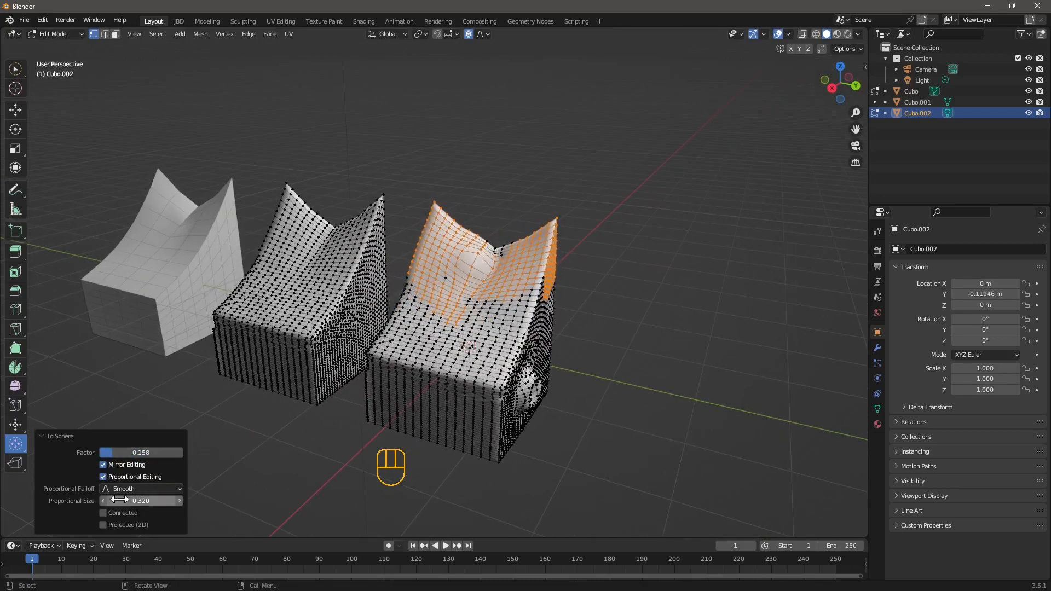
{"action": "left_click_drag", "start_coordinate": [121, 500], "coordinate": [180, 500]}
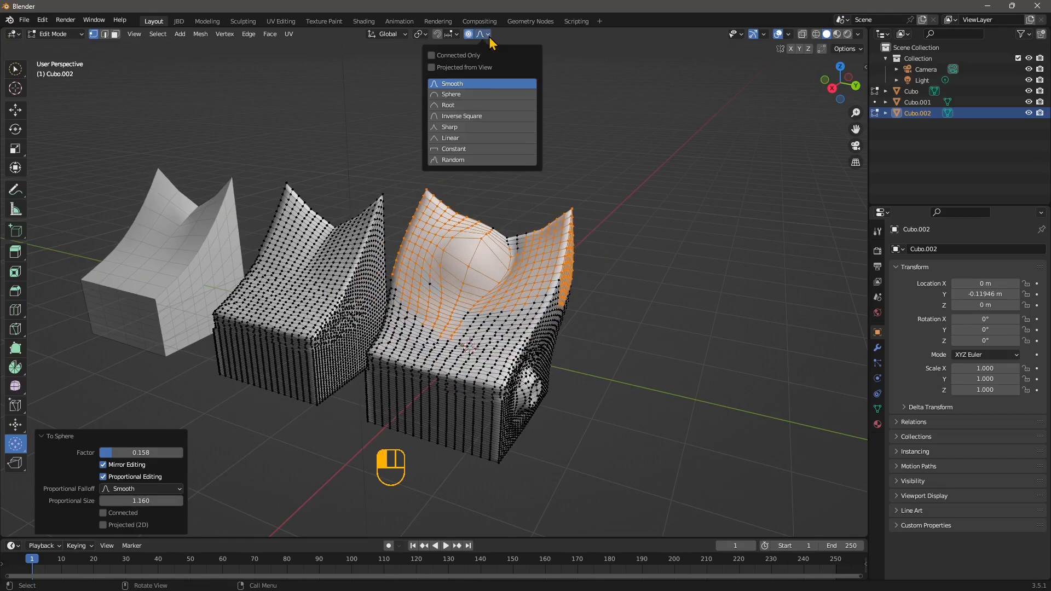
Switch the proportional falloff to Sphere and tear open the top surface with the Rip Region tool
{"action": "left_click", "coordinate": [458, 95]}
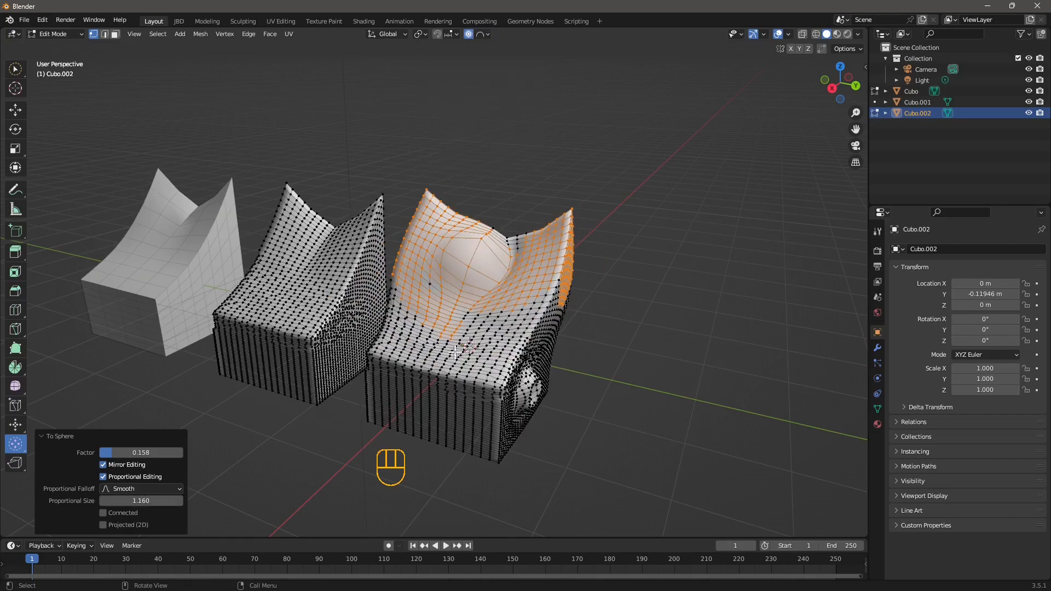
{"action": "mouse_move", "coordinate": [455, 353]}
{"action": "middle_mouse_down"}
{"action": "mouse_move", "coordinate": [426, 320]}
{"action": "mouse_move", "coordinate": [439, 350]}
{"action": "mouse_move", "coordinate": [446, 344]}
{"action": "middle_mouse_up"}
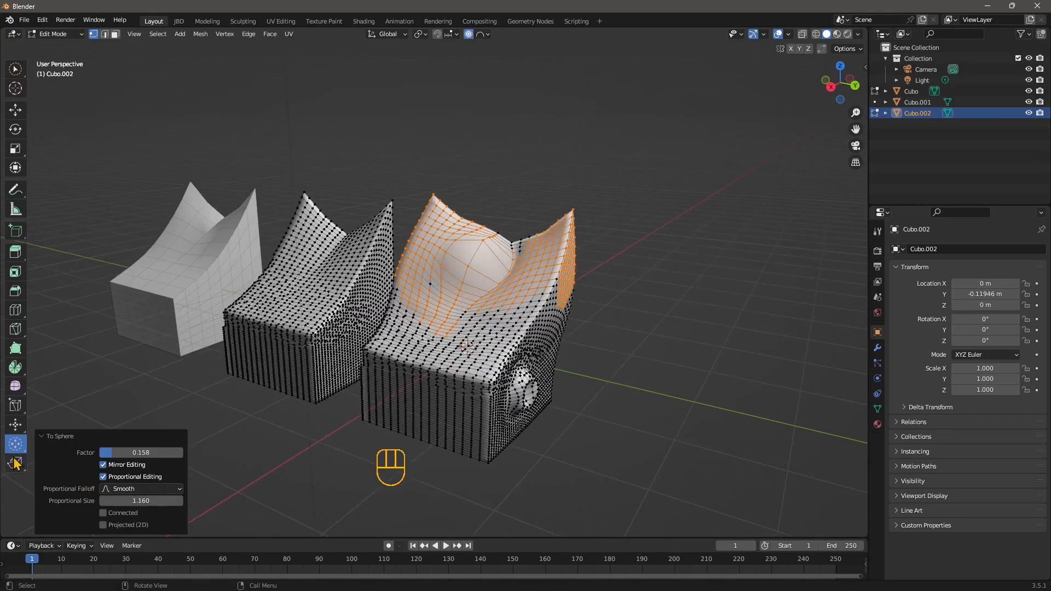
{"action": "left_click", "coordinate": [16, 465]}
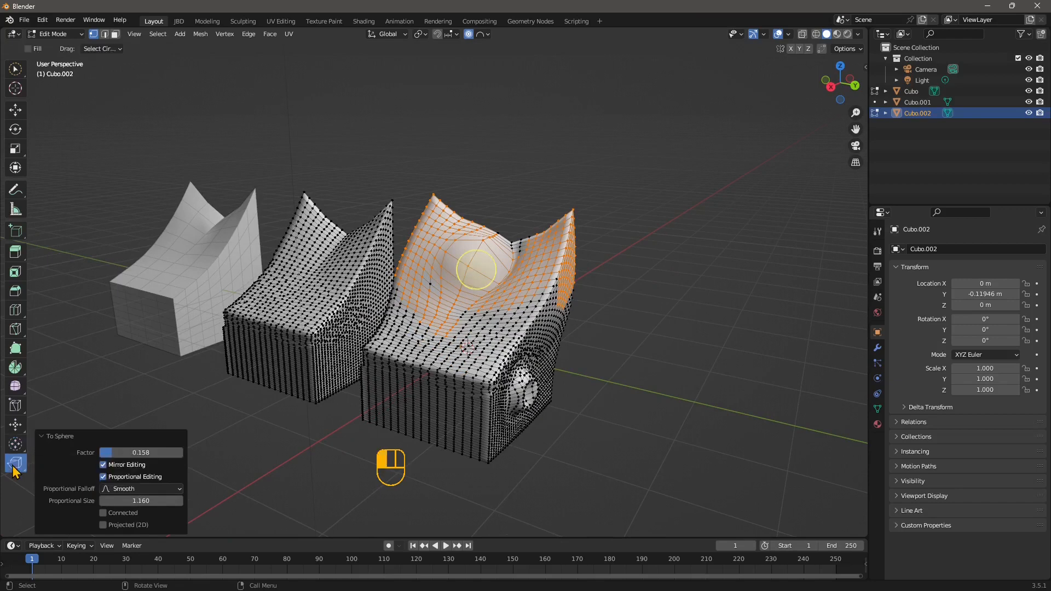
{"action": "left_click_drag", "start_coordinate": [15, 472], "coordinate": [55, 469]}
{"action": "scroll", "coordinate": [481, 263], "scroll_direction": "up", "scroll_amount": 3}
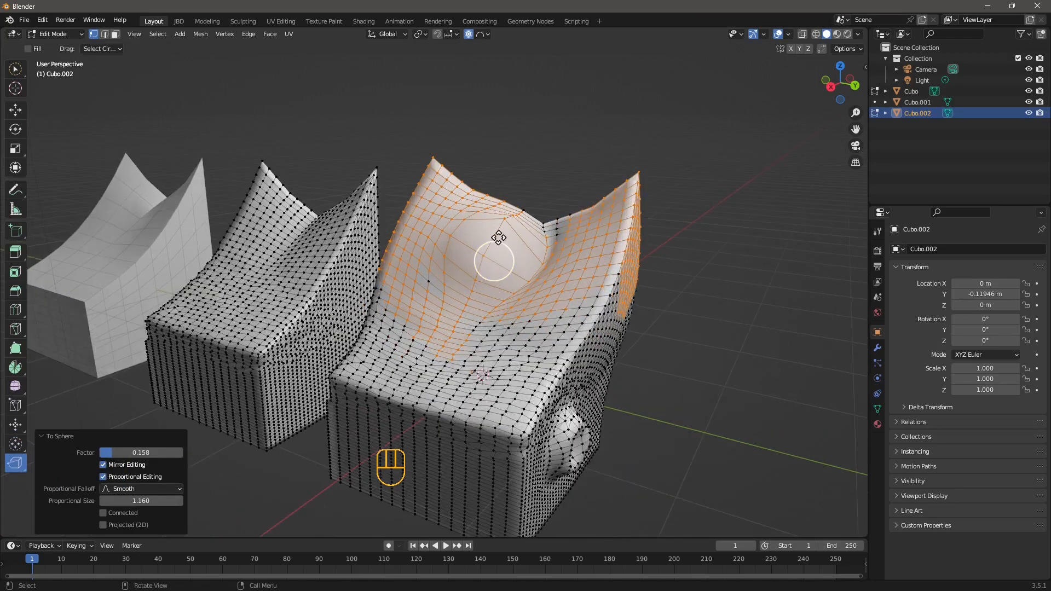
{"action": "scroll", "coordinate": [501, 245], "scroll_direction": "up", "scroll_amount": 5}
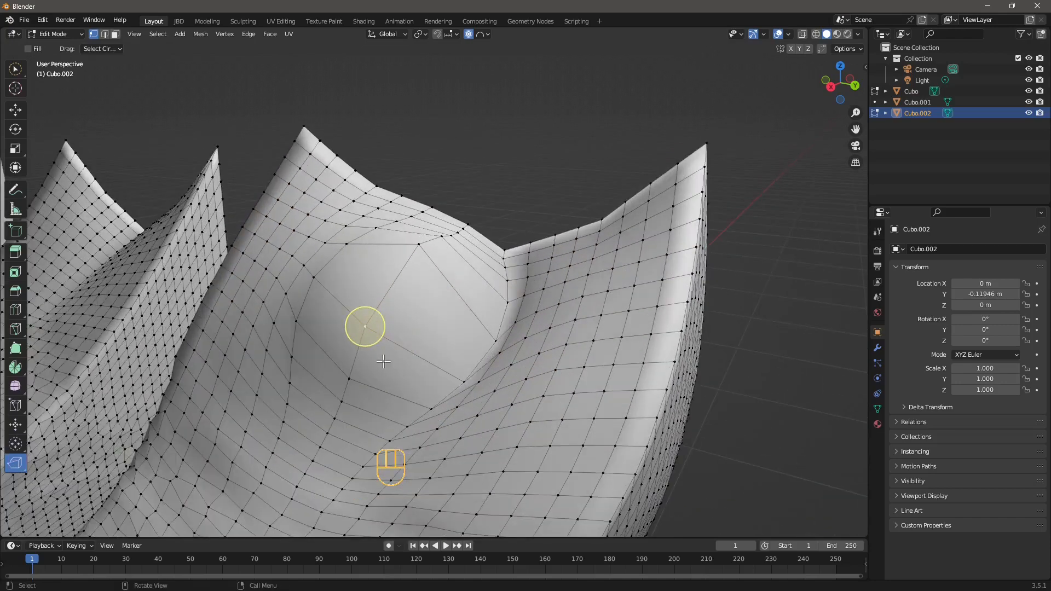
{"action": "left_click_drag", "start_coordinate": [378, 322], "coordinate": [389, 297]}
{"action": "middle_click_drag", "start_coordinate": [389, 297], "coordinate": [300, 373]}
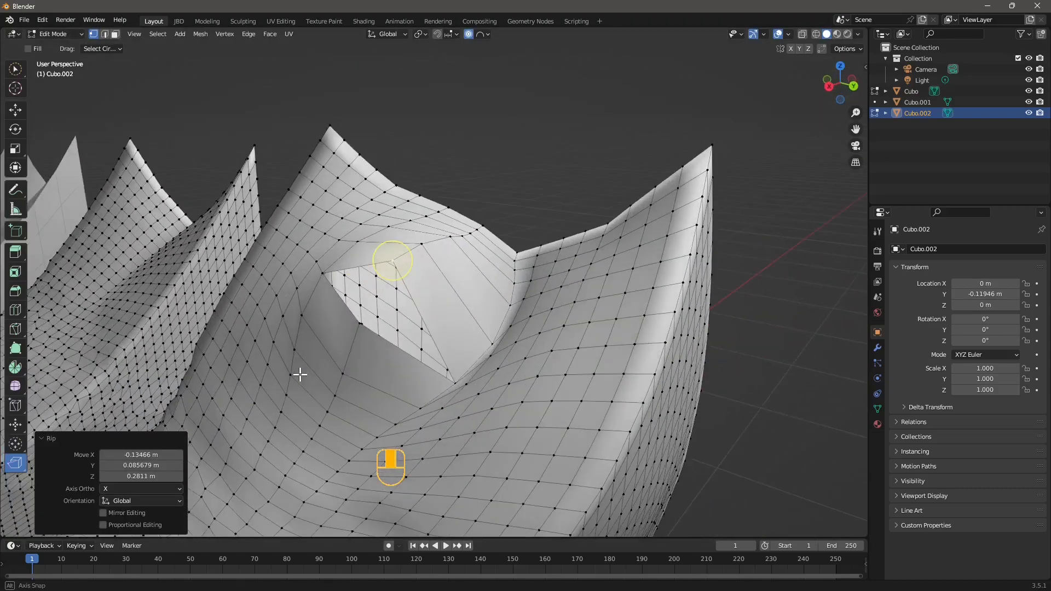
Move the ripped vertex about 0.2 m down along Z and turn proportional editing off
{"action": "left_click", "coordinate": [15, 109]}
{"action": "mouse_move", "coordinate": [352, 323]}
{"action": "middle_mouse_down"}
{"action": "mouse_move", "coordinate": [399, 387]}
{"action": "mouse_move", "coordinate": [344, 326]}
{"action": "middle_mouse_up"}
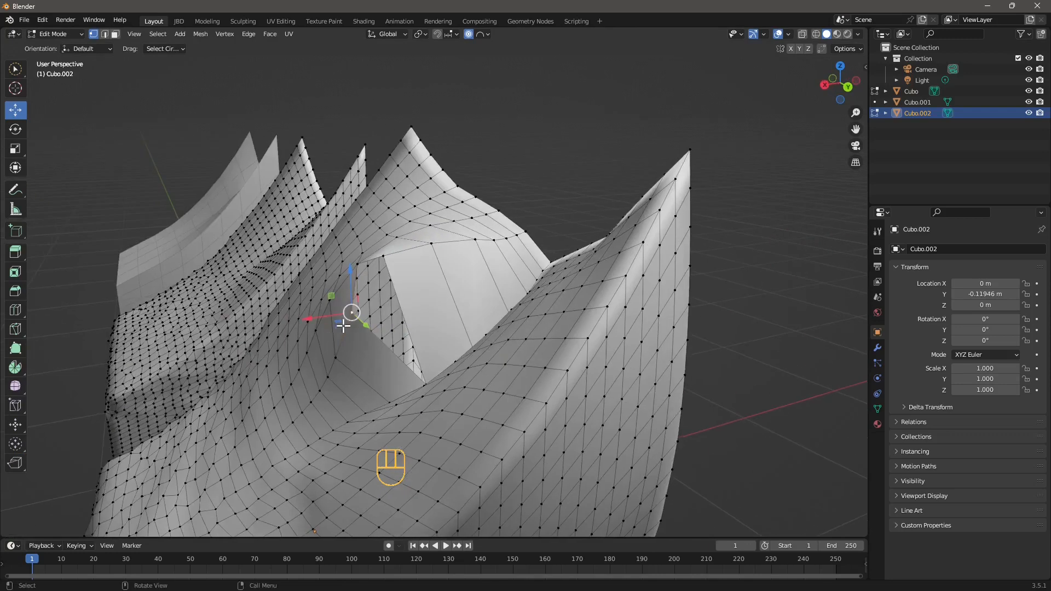
{"action": "left_click_drag", "start_coordinate": [351, 272], "coordinate": [349, 358]}
{"action": "left_click", "coordinate": [472, 35]}
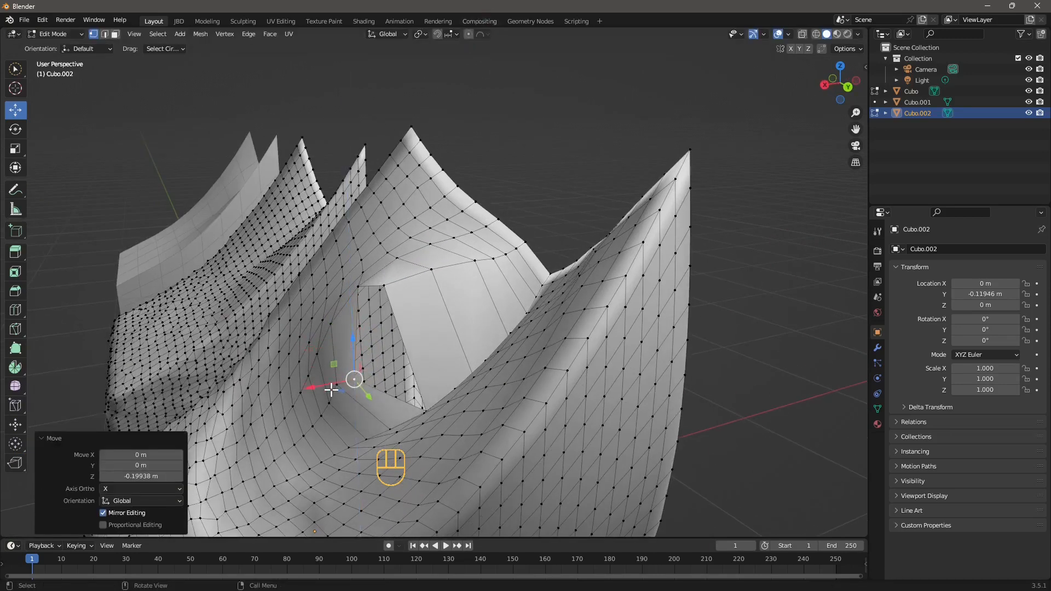
Move a vertex of the tear about 0.08 m up along Z, then select the vertex at the tear's top
{"action": "middle_click_drag", "start_coordinate": [350, 378], "coordinate": [442, 412]}
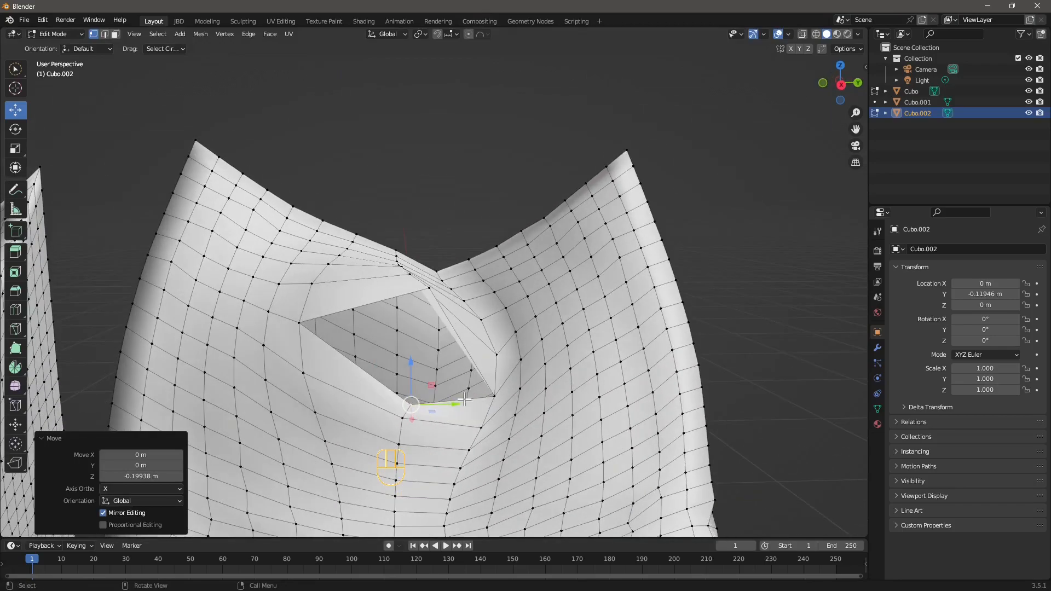
{"action": "left_click_drag", "start_coordinate": [464, 399], "coordinate": [441, 395]}
{"action": "left_click_drag", "start_coordinate": [397, 364], "coordinate": [396, 355]}
{"action": "middle_click_drag", "start_coordinate": [396, 354], "coordinate": [418, 382]}
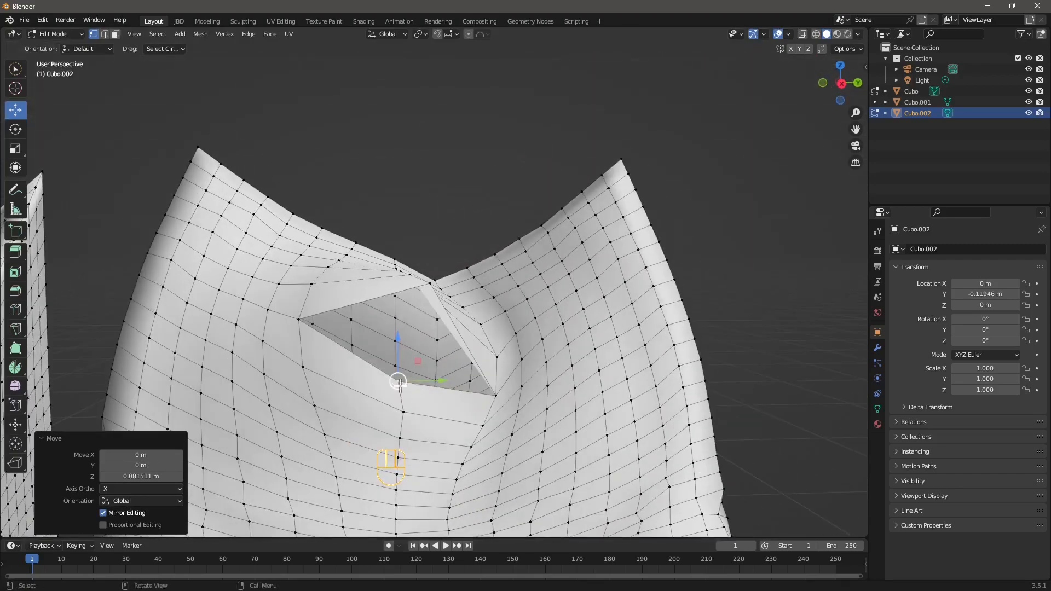
{"action": "left_click", "coordinate": [430, 282], "text": "shift"}
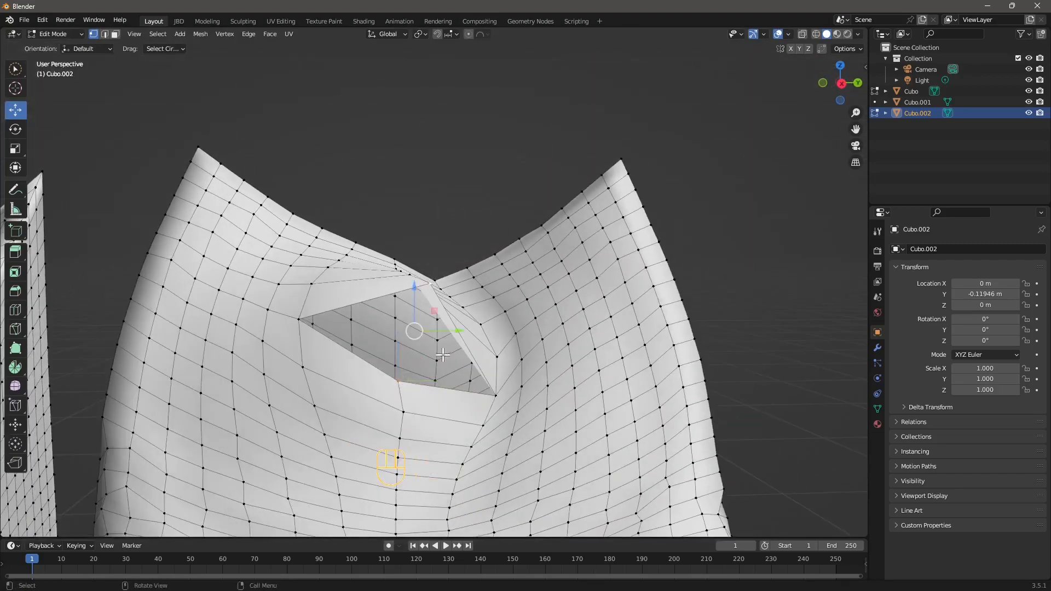
{"action": "middle_click_drag", "start_coordinate": [431, 283], "coordinate": [474, 307]}
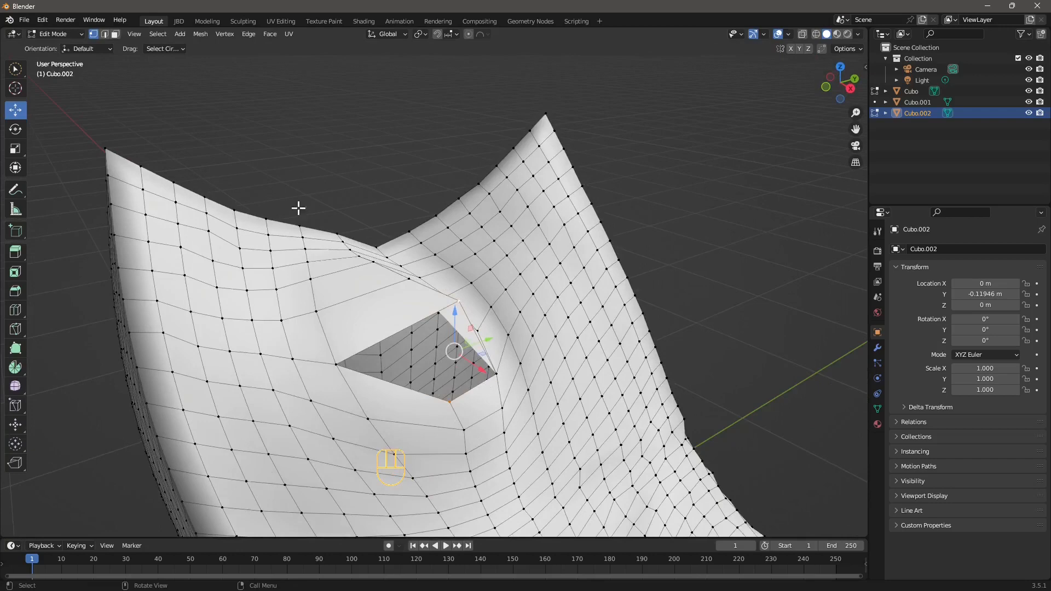
Merge the selected tear vertices at the last selected vertex
{"action": "right_click", "coordinate": [459, 301]}
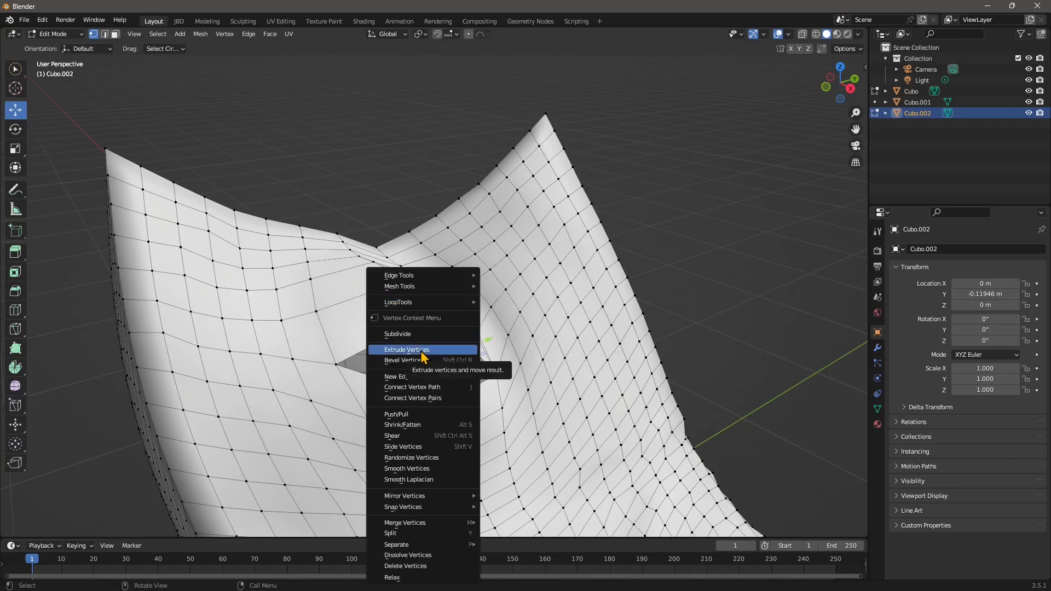
{"action": "mouse_move", "coordinate": [424, 523]}
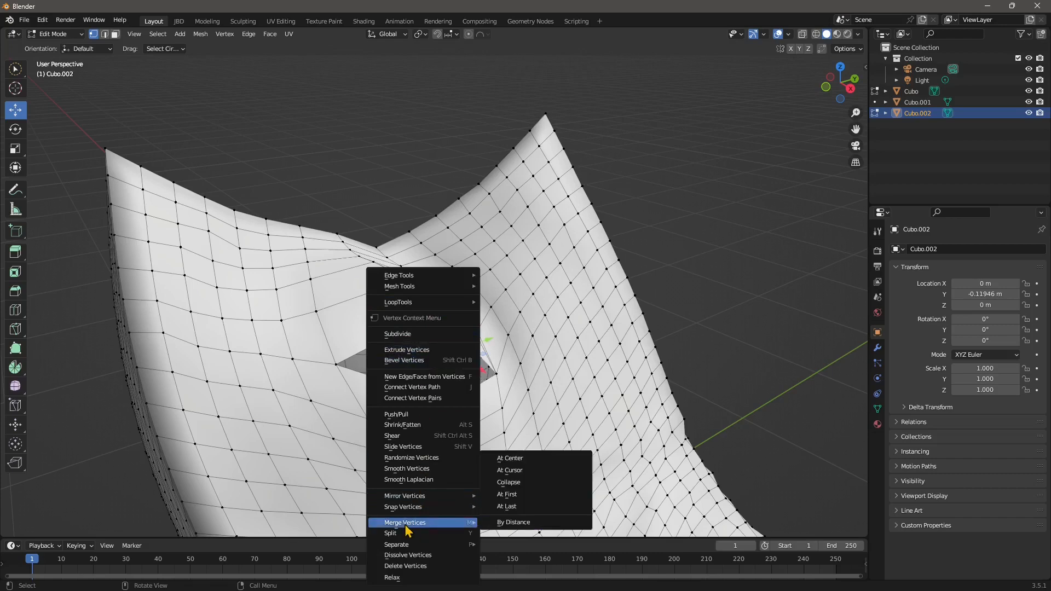
{"action": "left_click", "coordinate": [507, 507]}
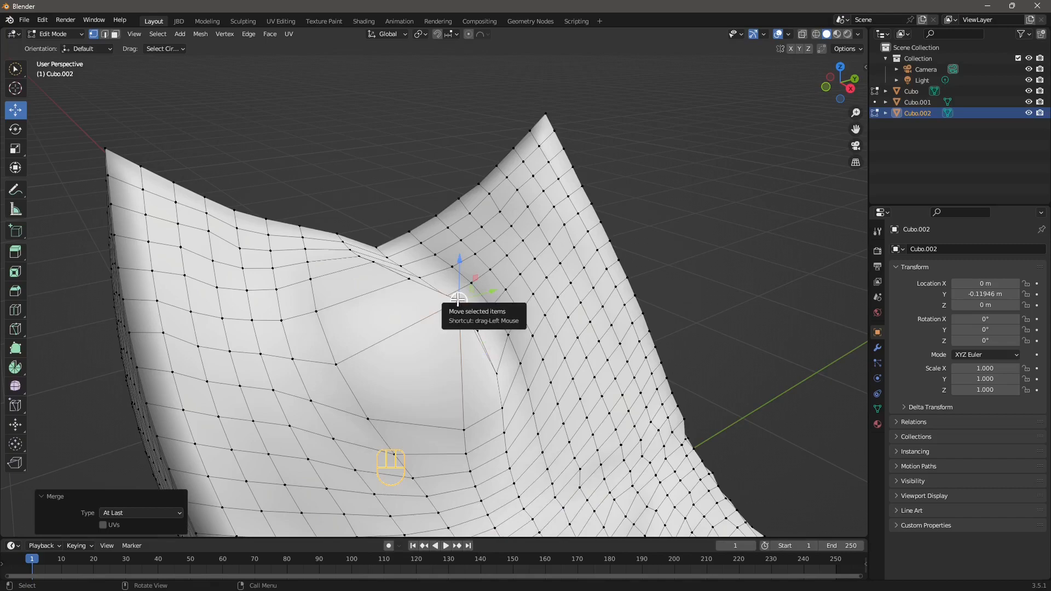
Move the merged vertex down along Z by about 0.21 m to close the tear
{"action": "middle_click_drag", "start_coordinate": [465, 298], "coordinate": [484, 255]}
{"action": "left_click_drag", "start_coordinate": [486, 253], "coordinate": [478, 326]}
{"action": "left_click", "coordinate": [421, 287]}
{"action": "left_click_drag", "start_coordinate": [420, 264], "coordinate": [421, 303]}
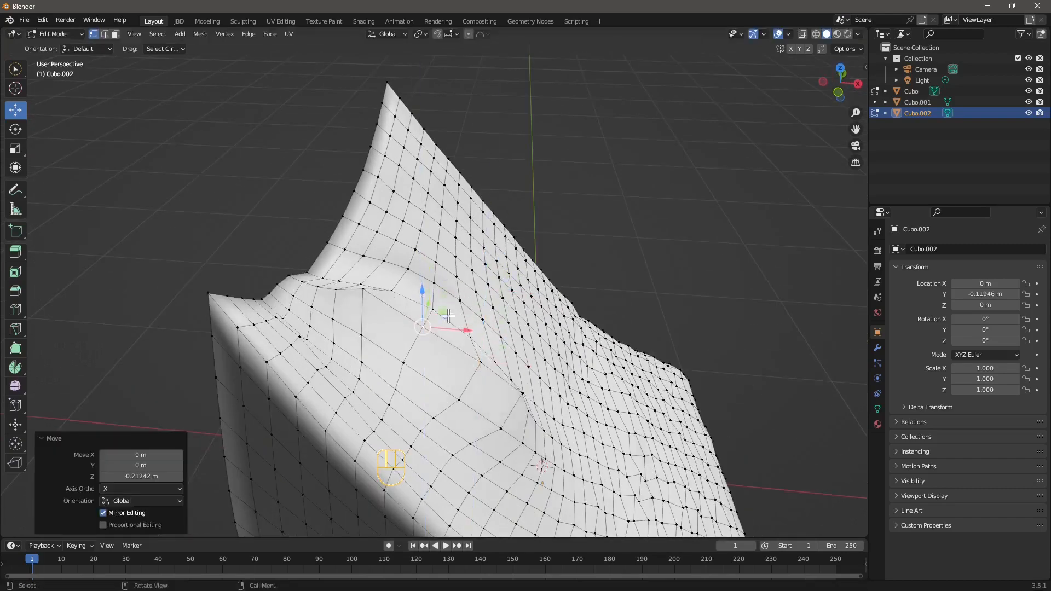
Switch back to Object Mode to view all three edited cubes
{"action": "middle_click_drag", "start_coordinate": [525, 307], "coordinate": [391, 282]}
{"action": "scroll", "coordinate": [526, 269], "scroll_direction": "down", "scroll_amount": 1}
{"action": "left_click", "coordinate": [532, 268]}
{"action": "scroll", "coordinate": [509, 309], "scroll_direction": "down", "scroll_amount": 5}
{"action": "middle_click_drag", "start_coordinate": [502, 315], "coordinate": [208, 164]}
{"action": "left_click", "coordinate": [54, 34]}
{"action": "left_click", "coordinate": [52, 44]}
{"action": "scroll", "coordinate": [312, 328], "scroll_direction": "up", "scroll_amount": 4}
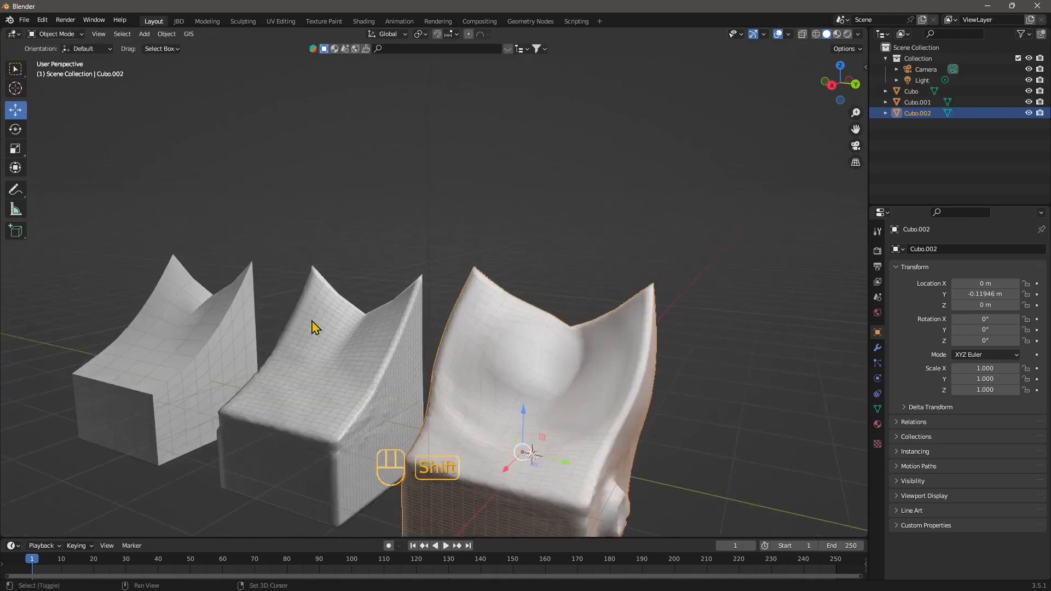
Turn off the wireframe overlay and deselect the object to inspect the smooth shapes
{"action": "left_click", "coordinate": [788, 34]}
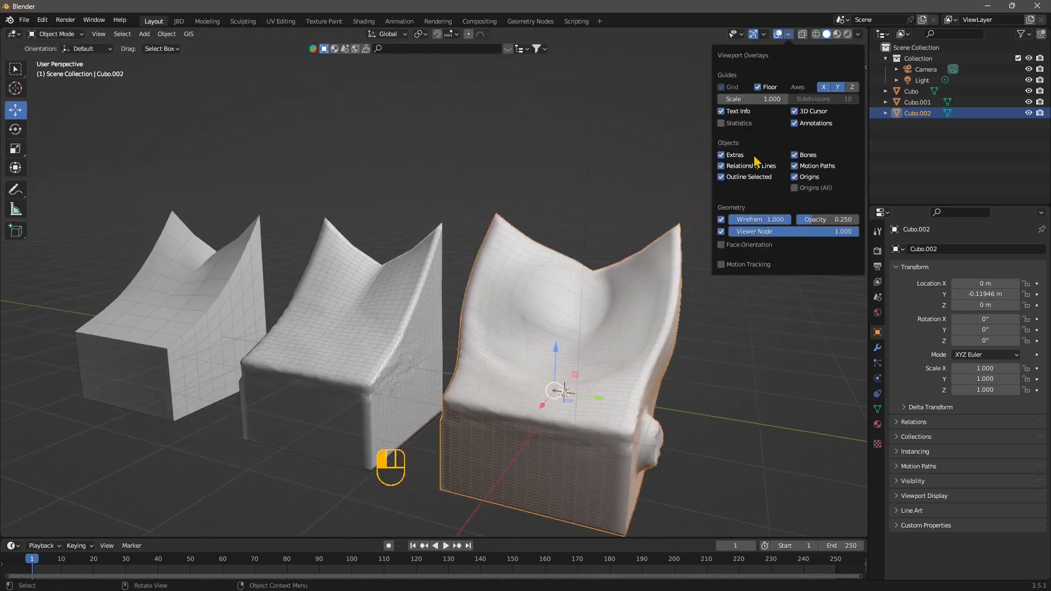
{"action": "left_click", "coordinate": [721, 219]}
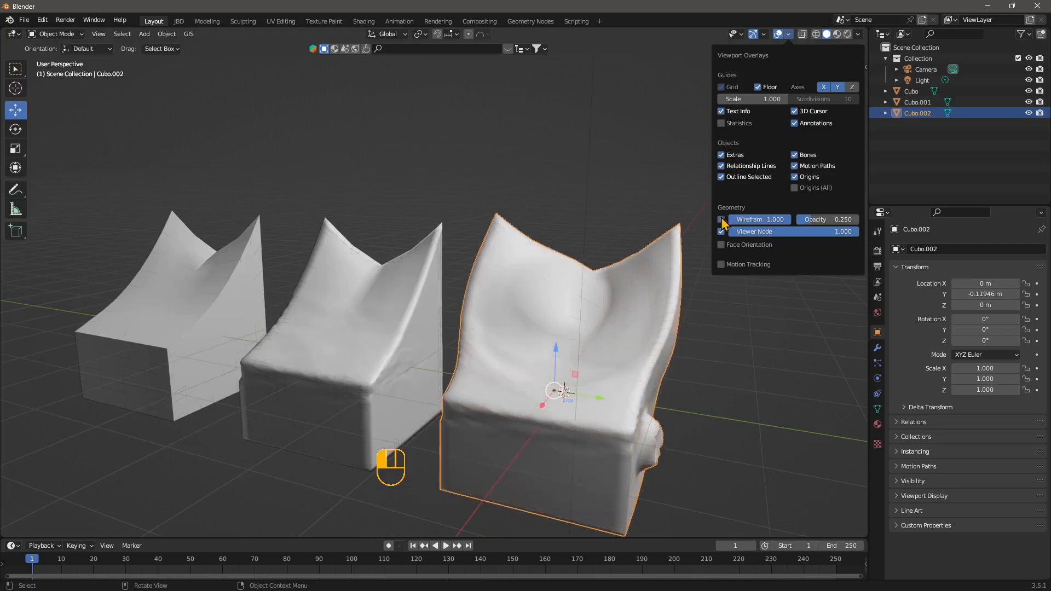
{"action": "left_click", "coordinate": [599, 236]}
{"action": "middle_click_drag", "start_coordinate": [553, 284], "coordinate": [505, 299]}
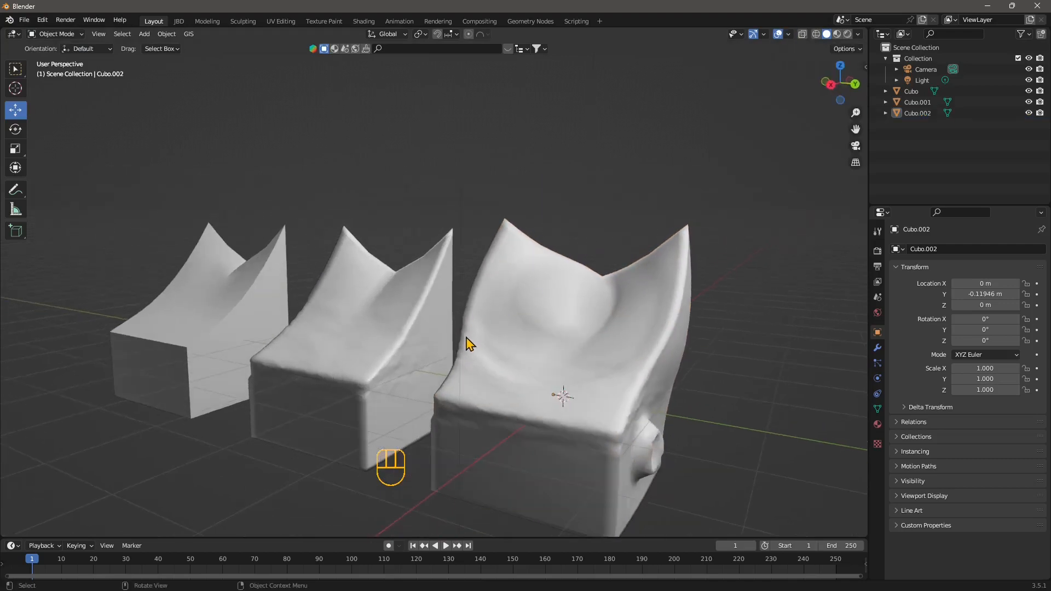
{"action": "middle_click_drag", "start_coordinate": [467, 345], "coordinate": [477, 287]}
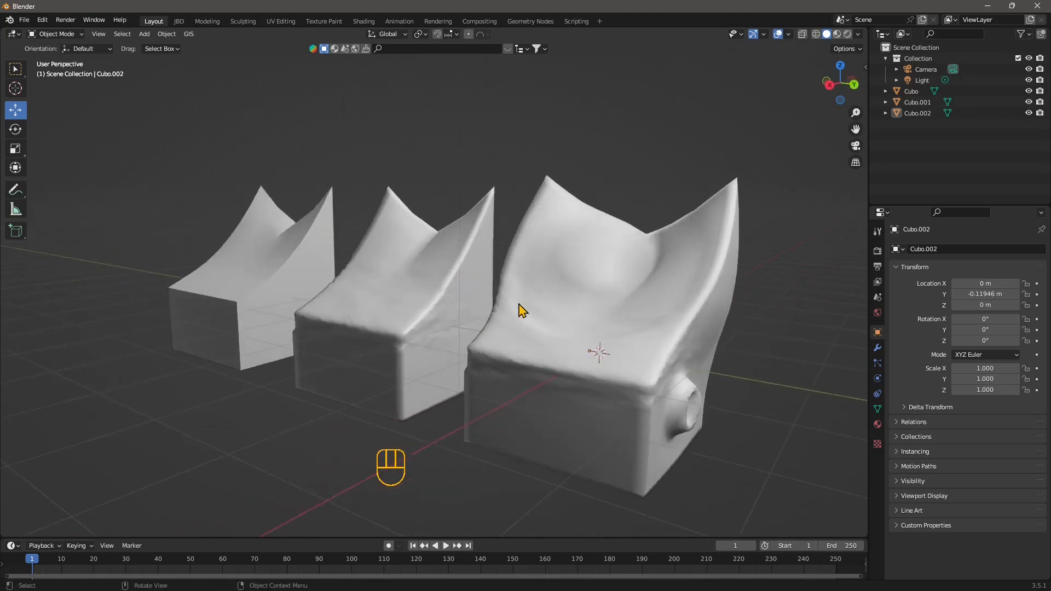